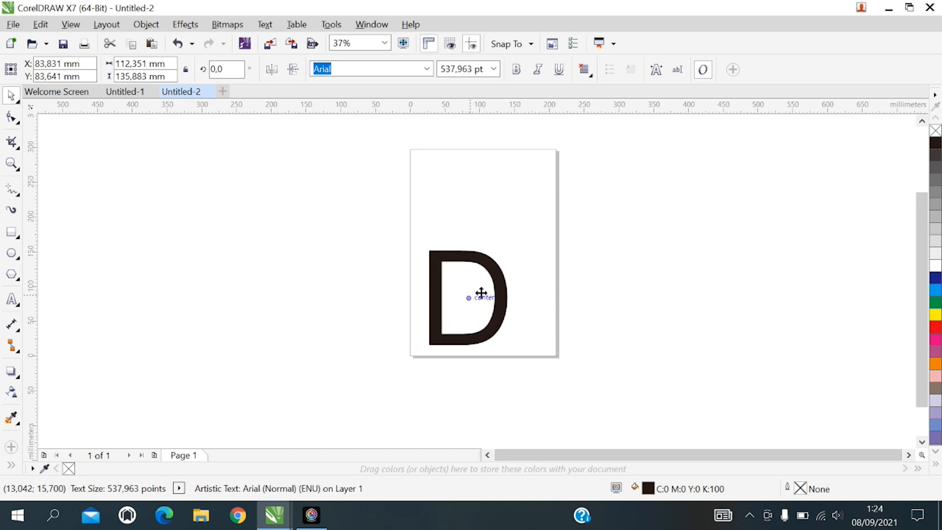
Step: Move the letter D up toward the middle of the page and set its font to Centaur
left_click_drag(482, 293, 485, 267)
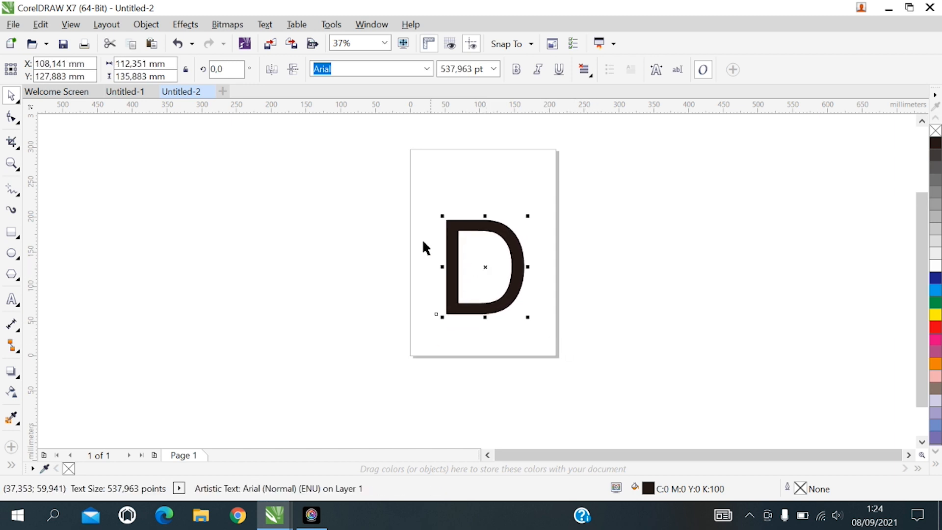
left_click(427, 69)
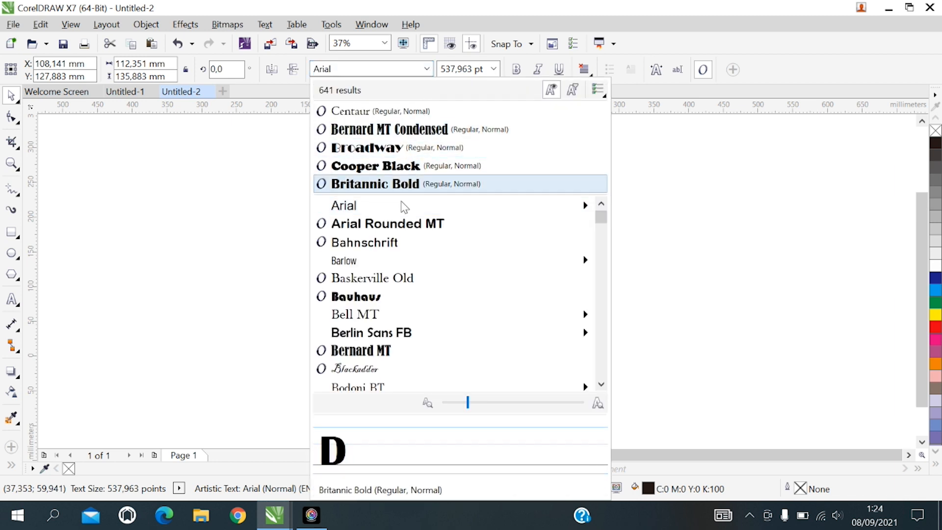
left_click(352, 111)
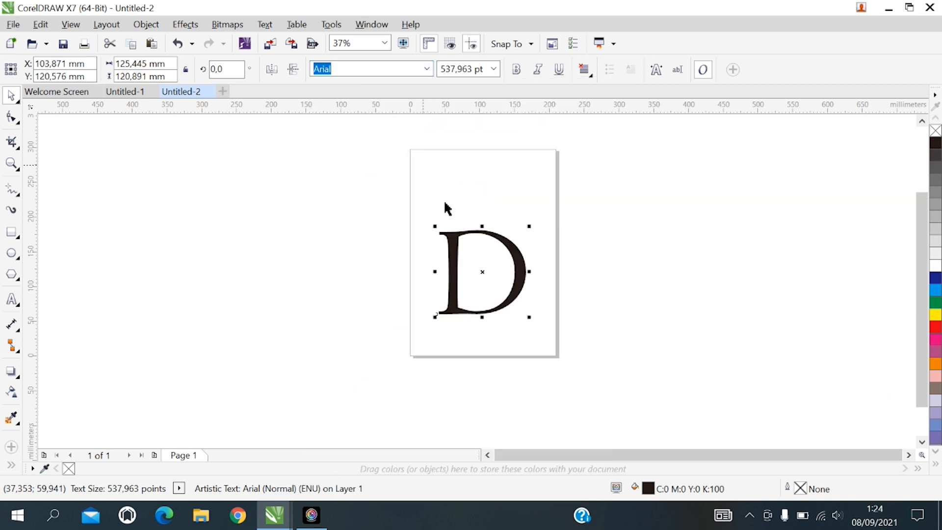
Step: Try to convert the letter D's outline to an object
left_click(11, 164)
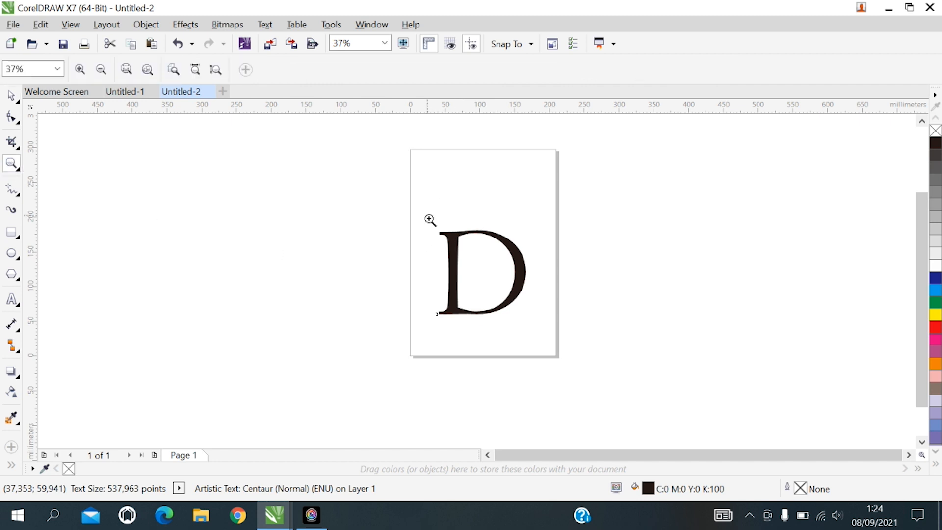
left_click_drag(415, 219, 560, 355)
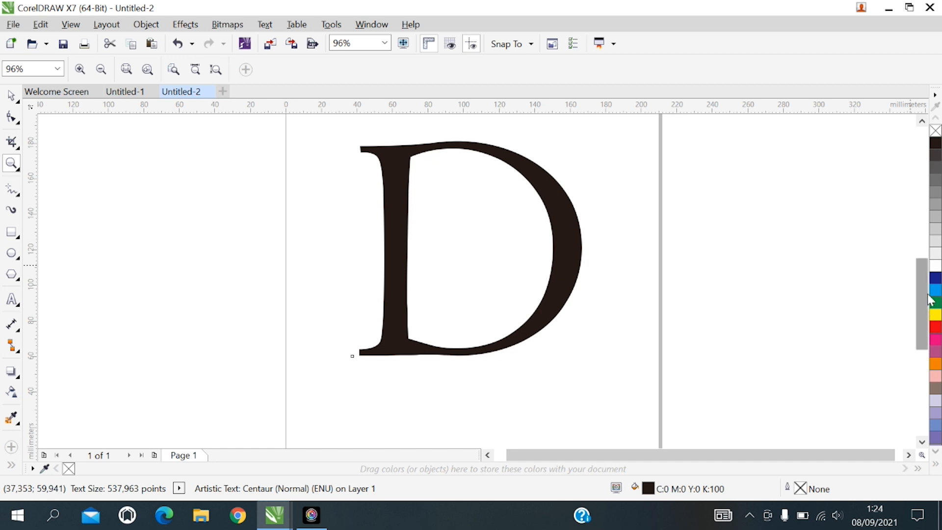
left_click_drag(927, 301, 920, 287)
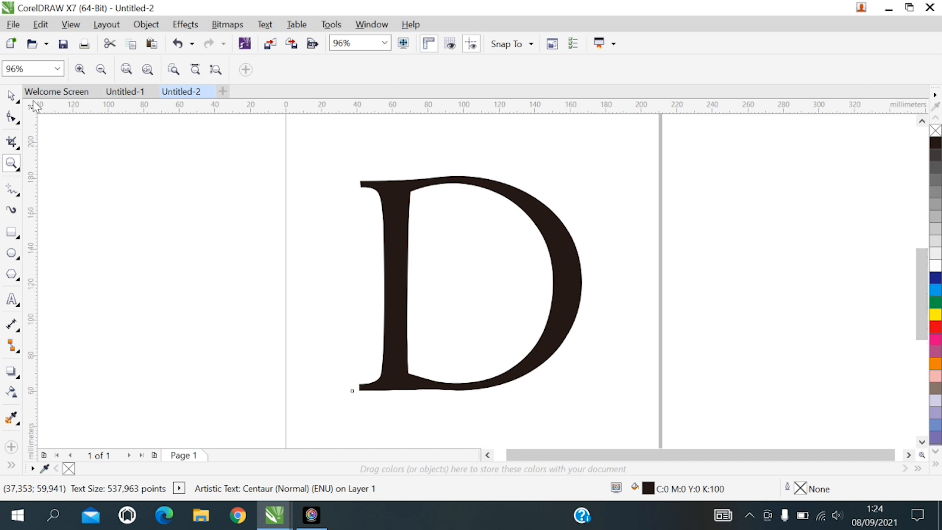
left_click(12, 96)
left_click(145, 24)
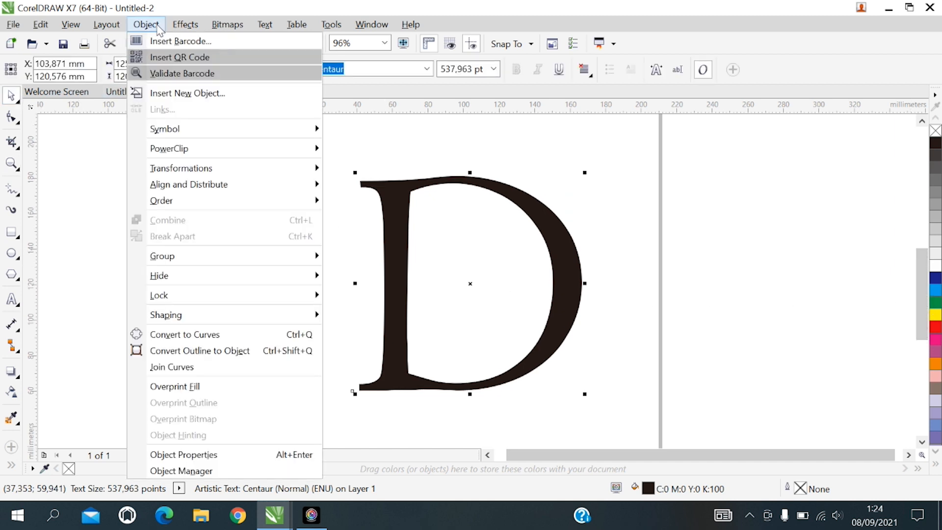
left_click(172, 354)
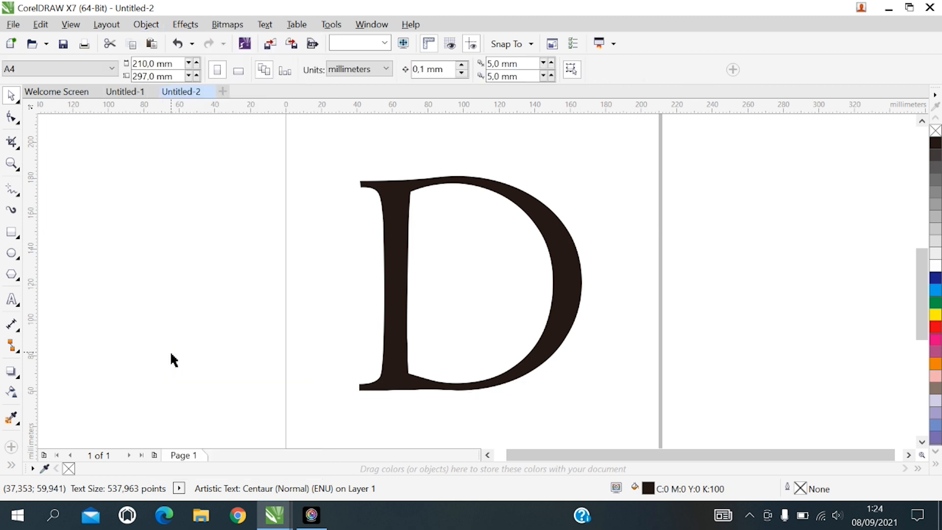
Step: Give the letter D a 3 pt outline with rounded corners and remove its fill
left_click(401, 297)
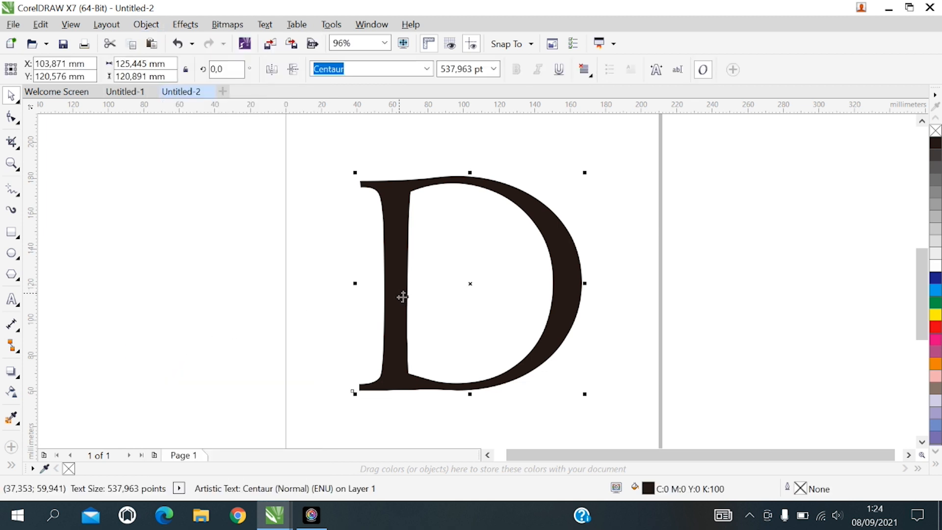
left_click(12, 466)
left_click(34, 420)
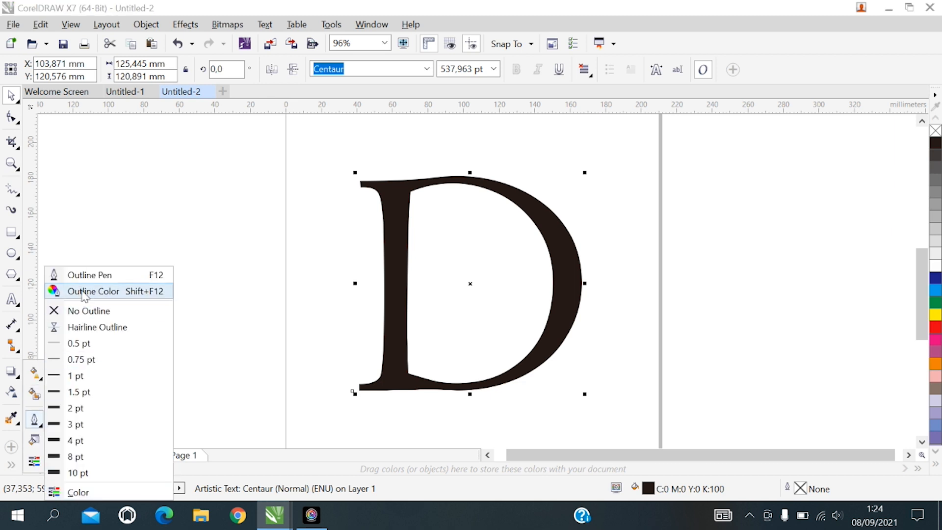
left_click(87, 276)
left_click(385, 148)
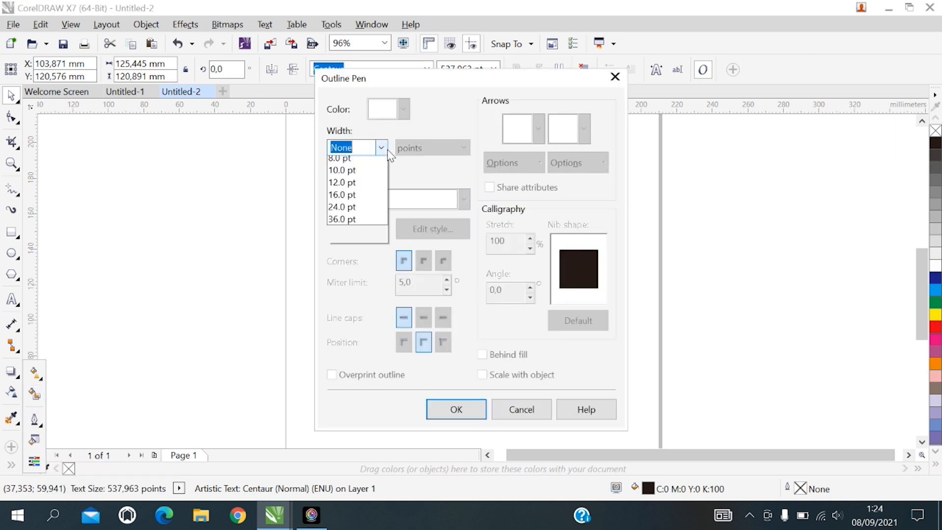
left_click(357, 247)
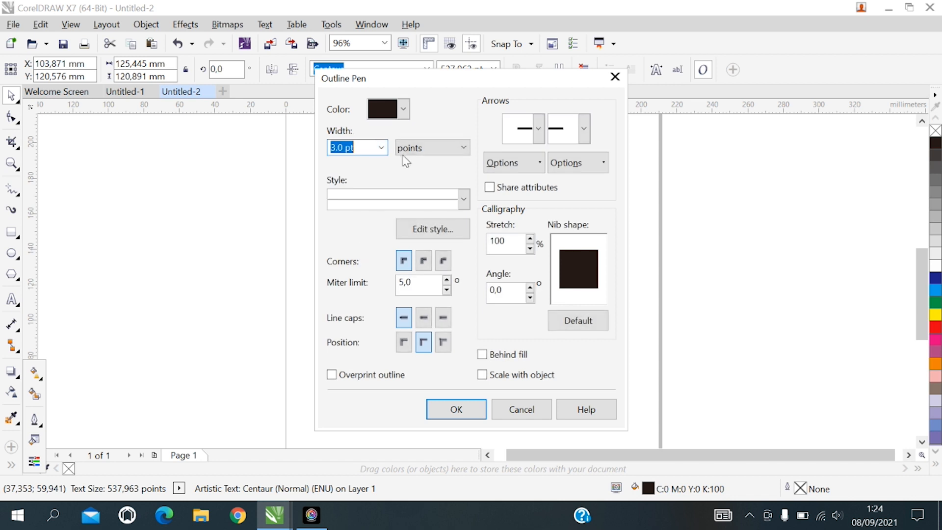
left_click(424, 261)
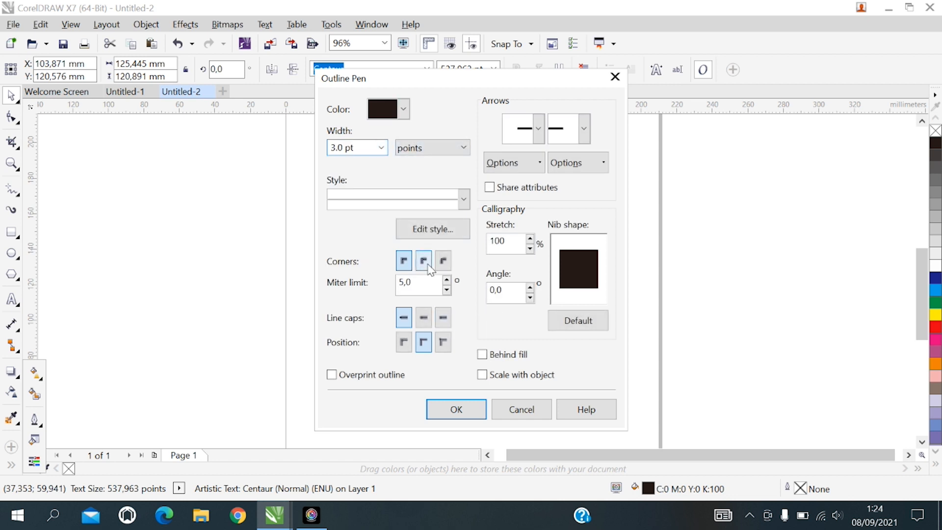
left_click(476, 405)
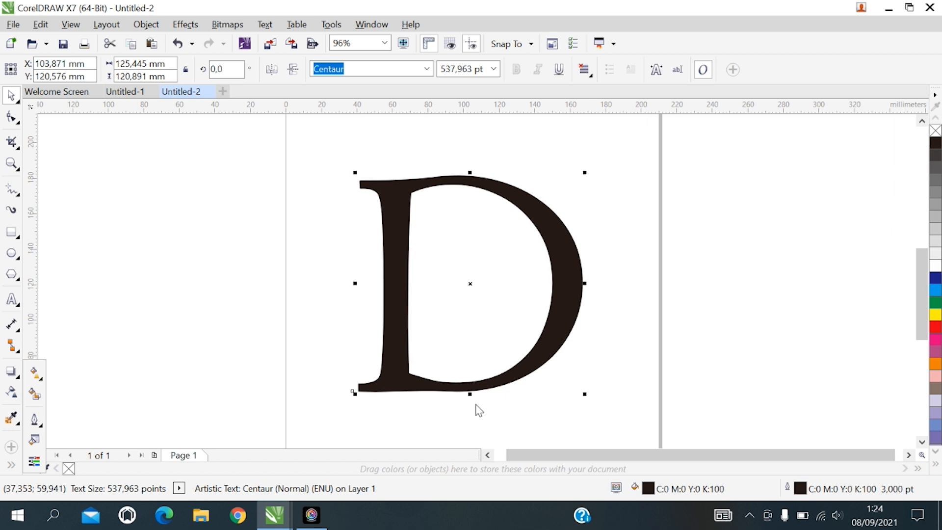
left_click(936, 130)
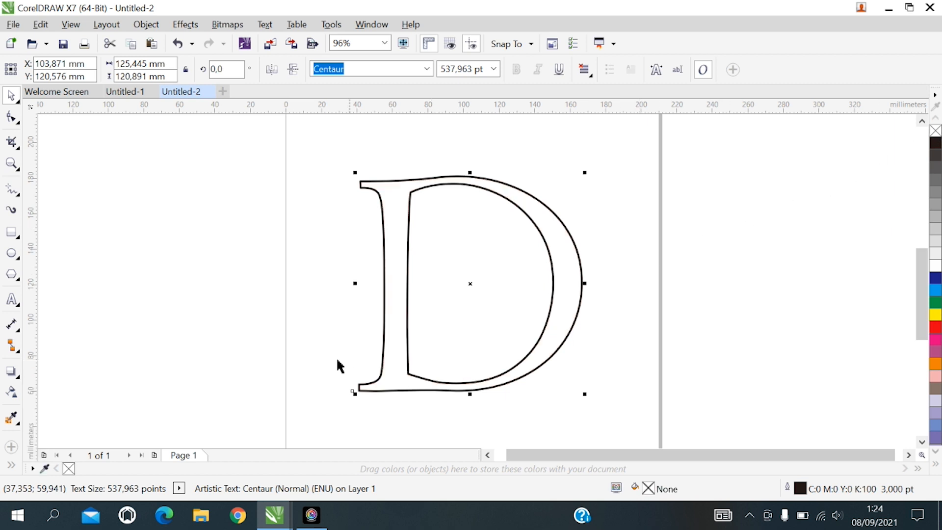
Step: Draw an ellipse about 58 mm wide and 49 mm high over the lower part of the D's stem
left_click(12, 253)
left_click_drag(372, 305, 425, 358)
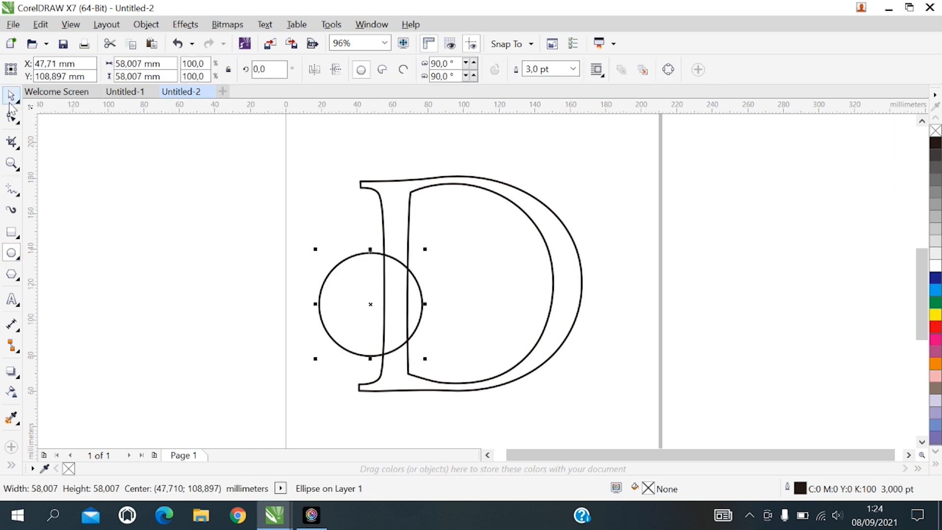
left_click(10, 95)
left_click_drag(377, 306, 420, 325)
left_click_drag(419, 273, 419, 289)
left_click_drag(416, 334, 424, 334)
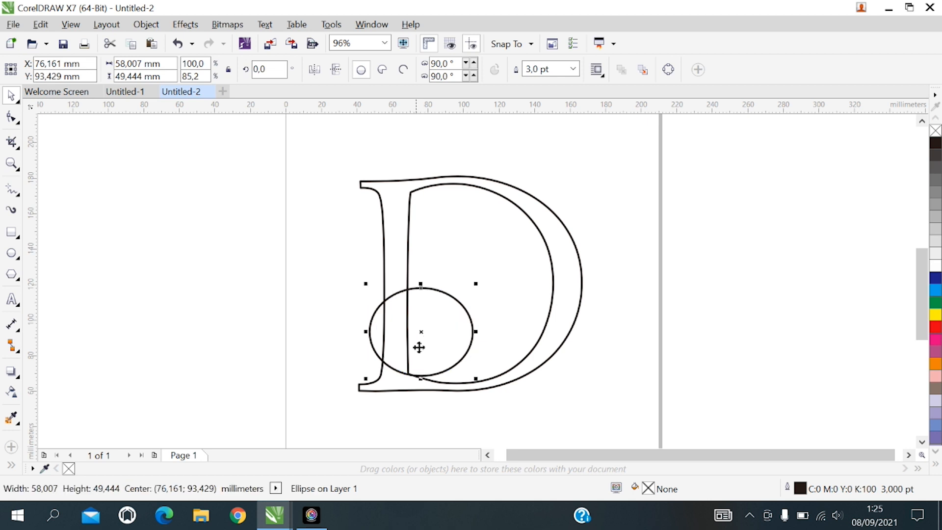
left_click(330, 390)
Step: Draw an open eight-node zigzag of straight Freehand segments from below the D's base across the ellipse to the D's lower inner curve
left_click(12, 163)
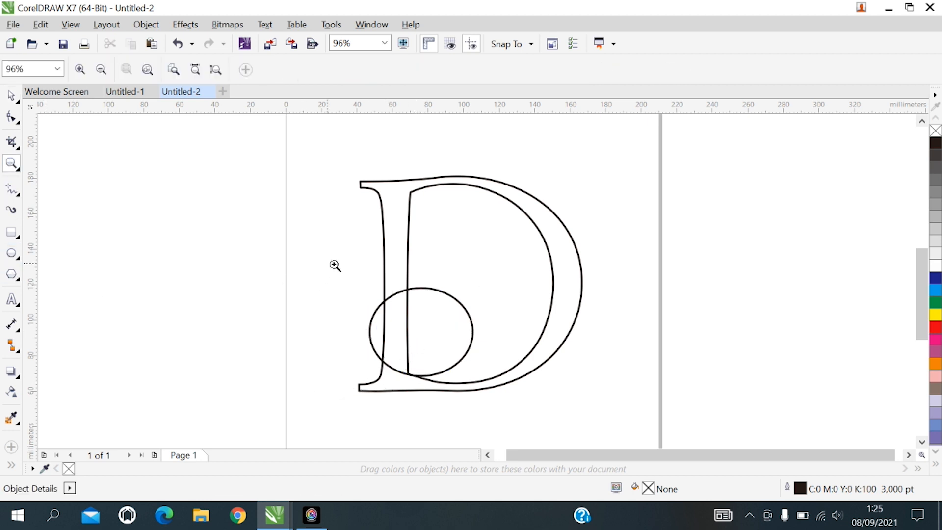
left_click_drag(334, 261, 652, 425)
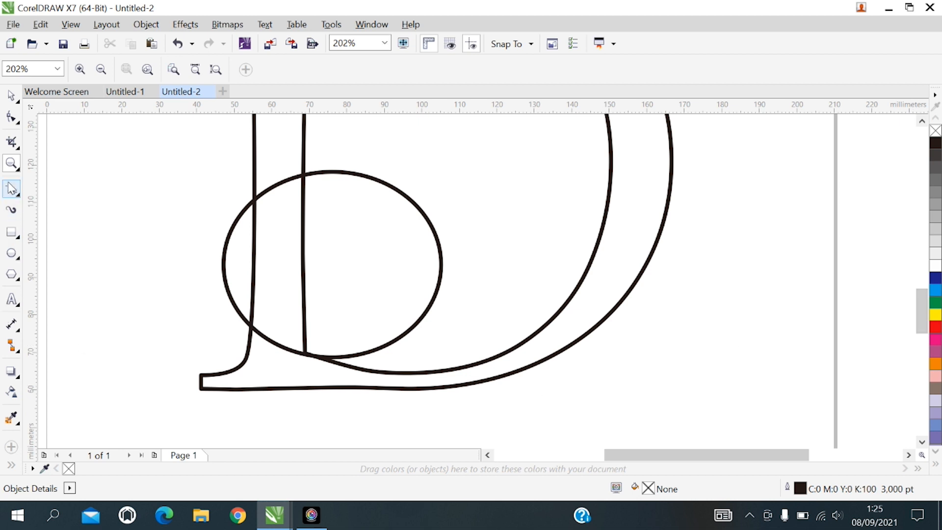
left_click(11, 187)
left_click(399, 420)
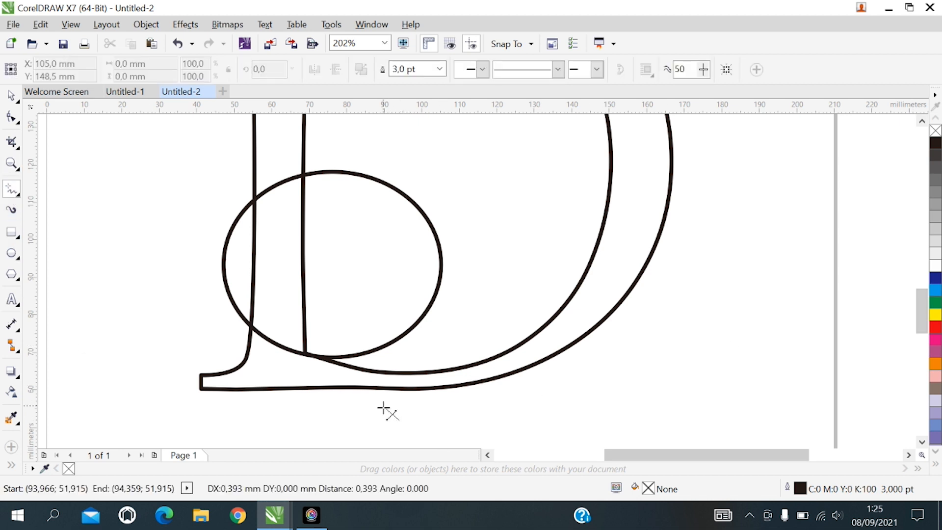
left_click(342, 387)
left_click(342, 386)
left_click(250, 324)
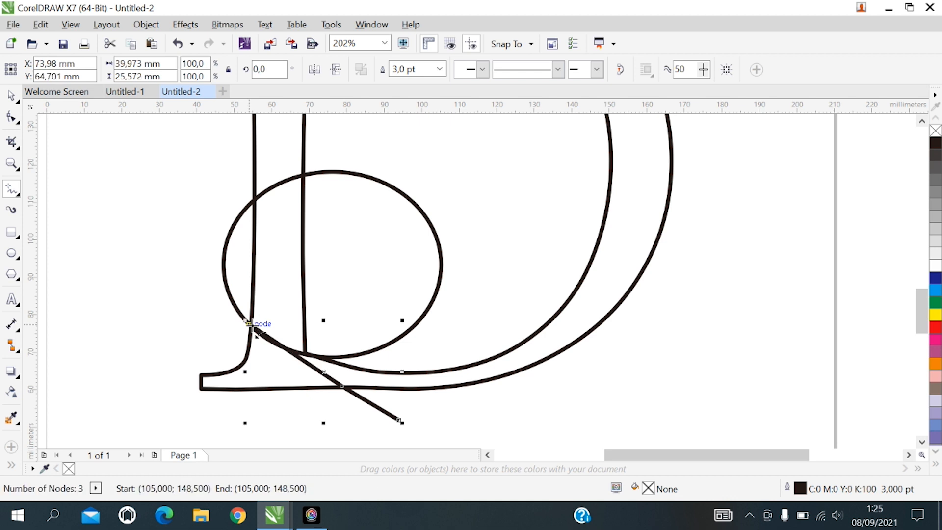
left_click(389, 256)
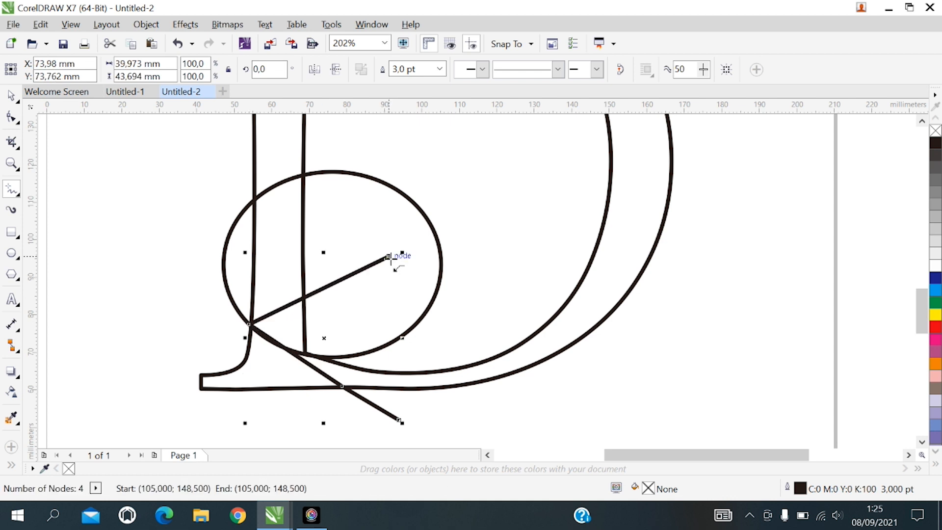
left_click(239, 311)
left_click(532, 148)
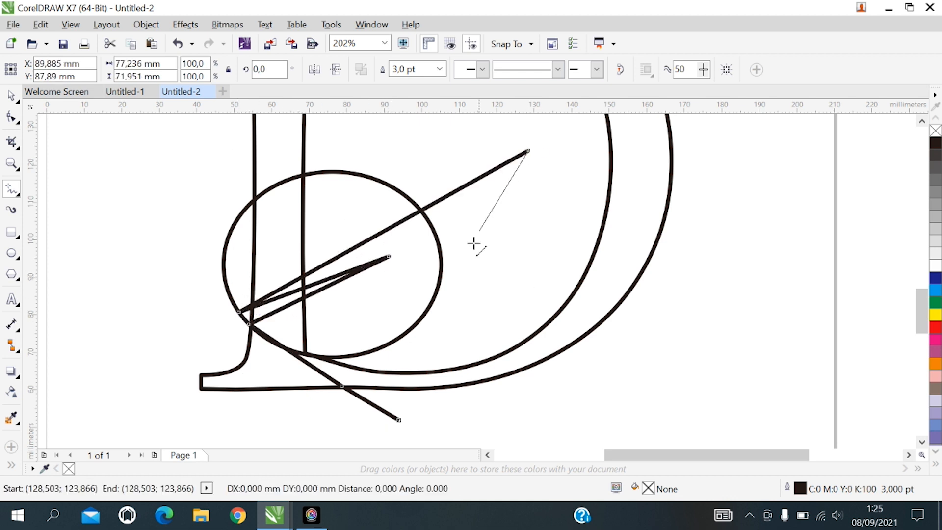
left_click(326, 359)
double_click(453, 371)
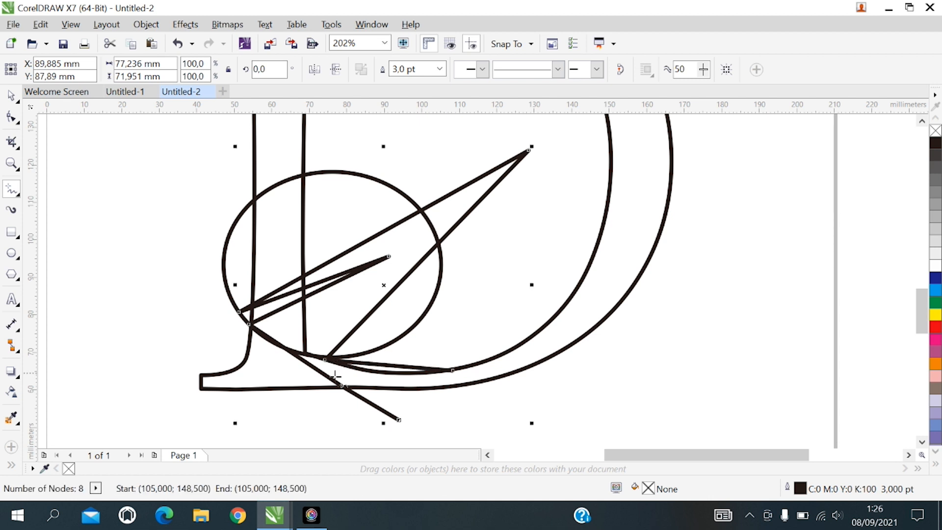
Step: Select all nodes of the zigzag line and convert its segments to curves
left_click(12, 117)
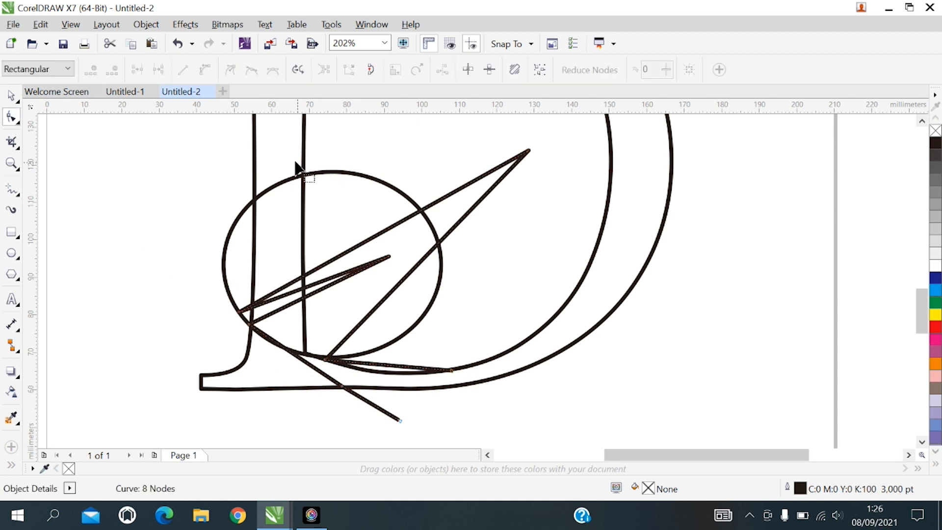
left_click_drag(181, 122, 562, 411)
left_click_drag(922, 330, 928, 310)
scroll(494, 304, "down", 2)
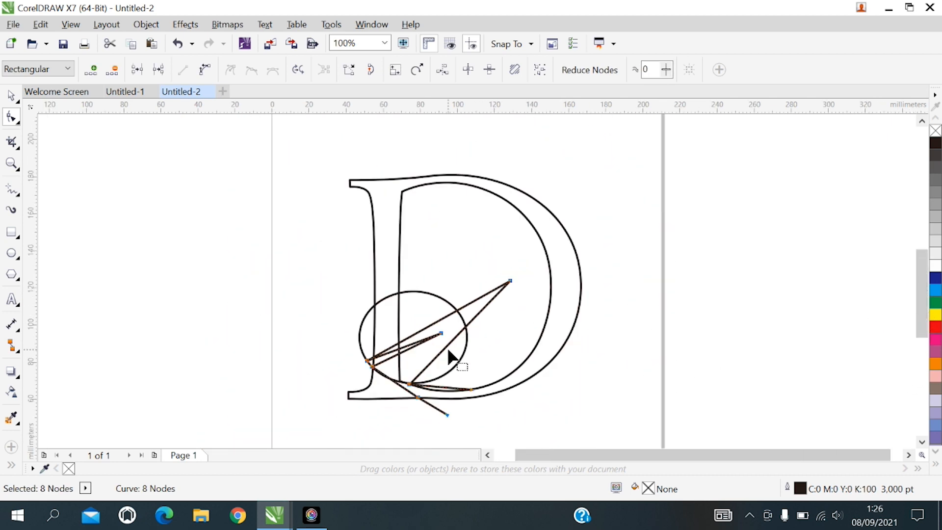
left_click(205, 70)
Step: Bow the two longest segments outward into a leaf shape and shift their shared tip node toward the D's inner curve
left_click_drag(467, 335, 514, 319)
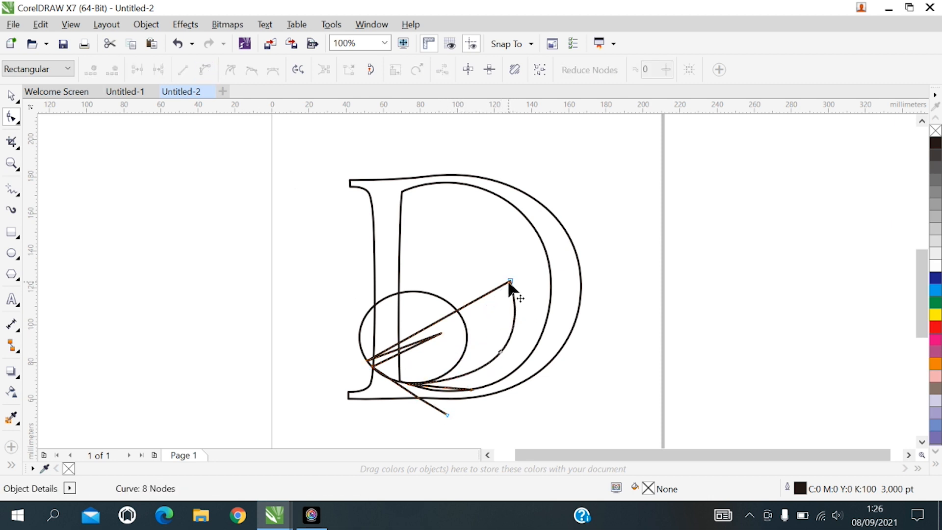
left_click_drag(510, 283, 529, 273)
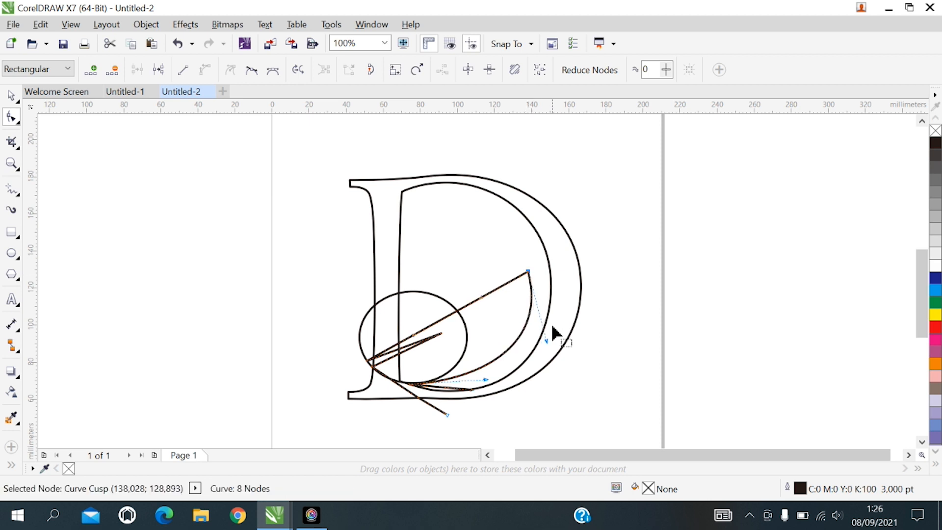
left_click_drag(465, 311, 465, 276)
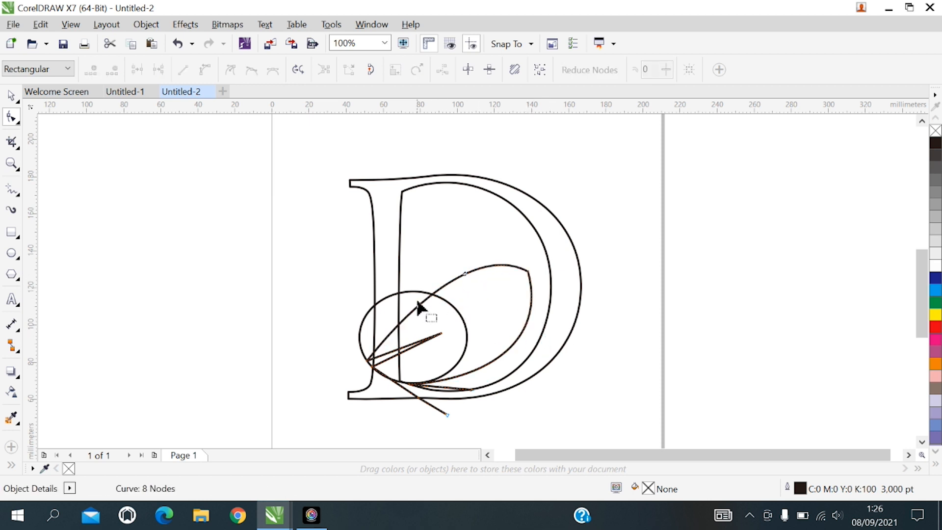
Step: Reshape the leaf's upper edge with its handles to wrap around the ellipse, and raise its tip node to about X 139, Y 139 mm
left_click(529, 273)
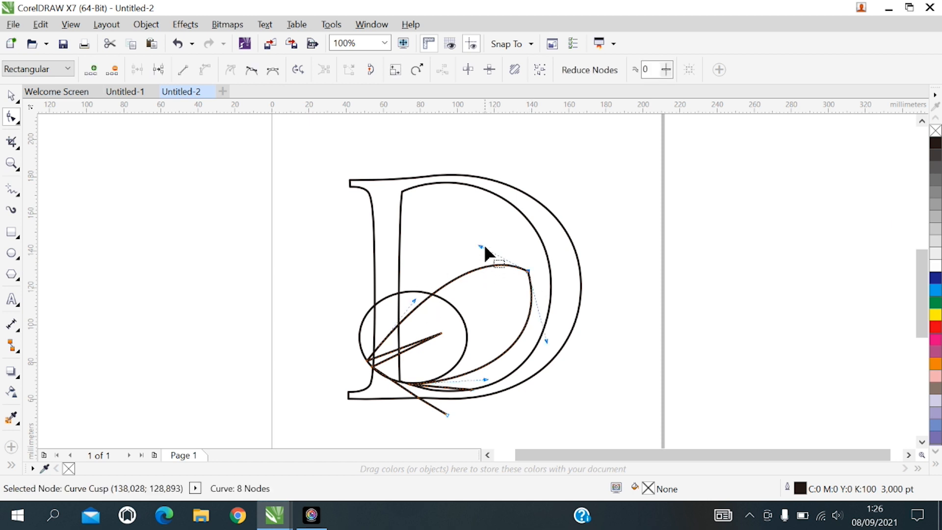
left_click_drag(481, 247, 512, 315)
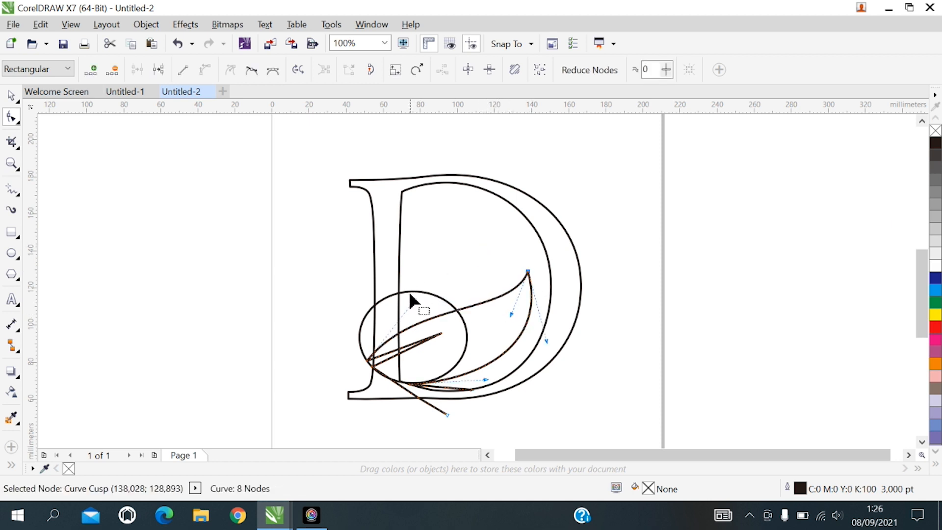
left_click_drag(414, 302, 309, 259)
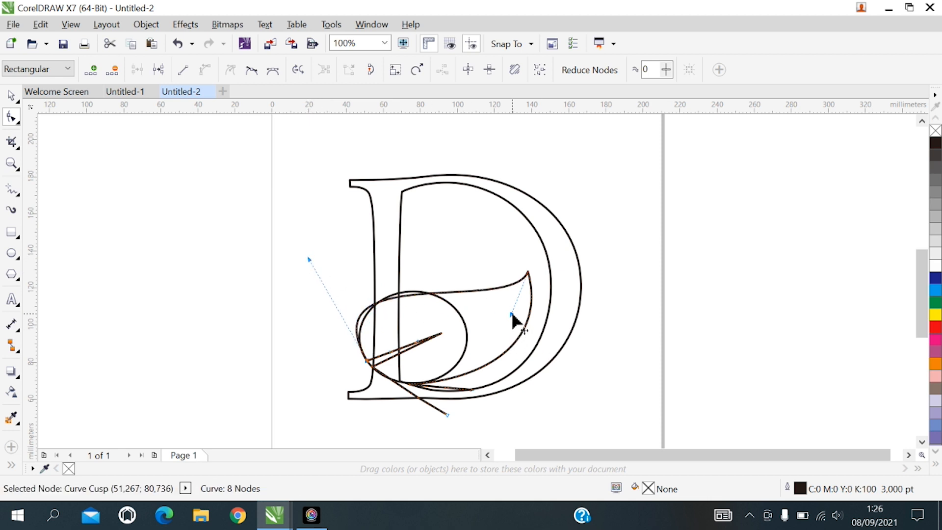
left_click_drag(512, 315, 529, 251)
left_click(547, 319)
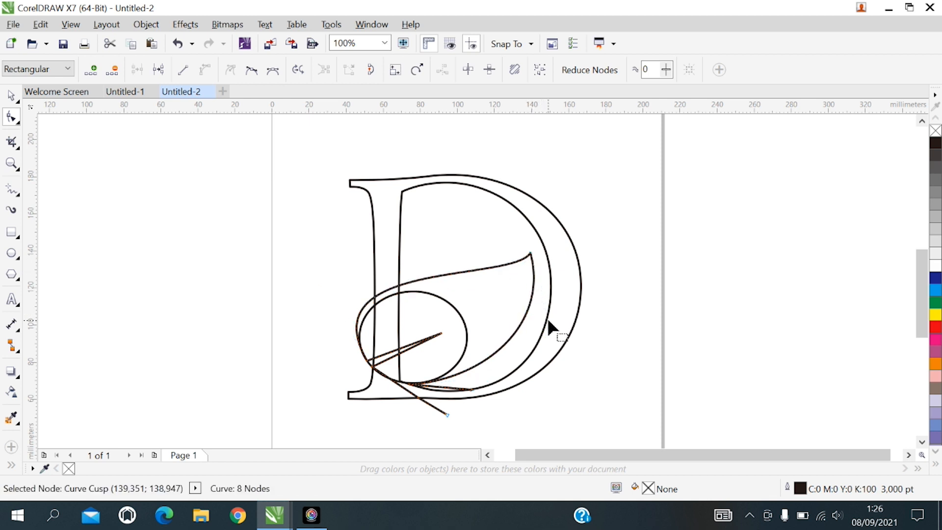
Step: Place the leaf's bottom node at about X 72, Y 68.5 mm and bow its lower edge outward toward the D's inner curve
scroll(431, 384, "up", 2)
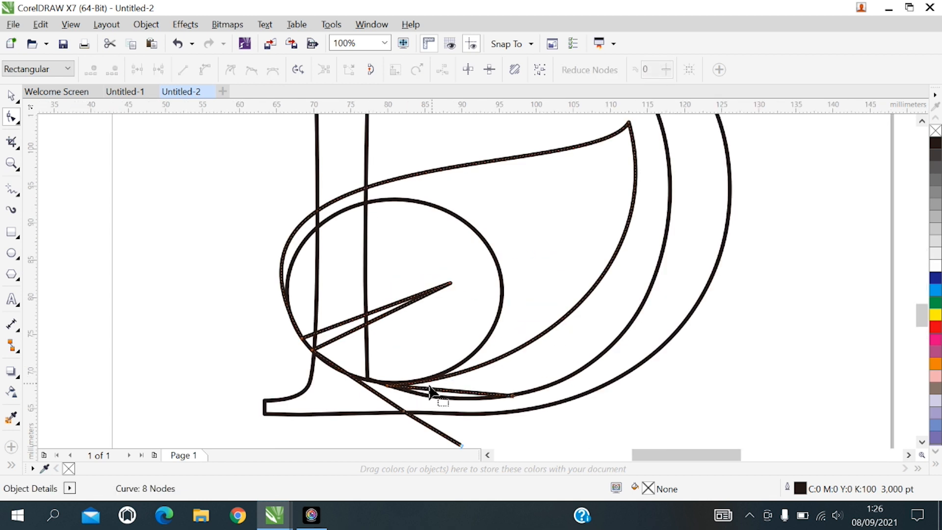
left_click_drag(346, 386, 330, 383)
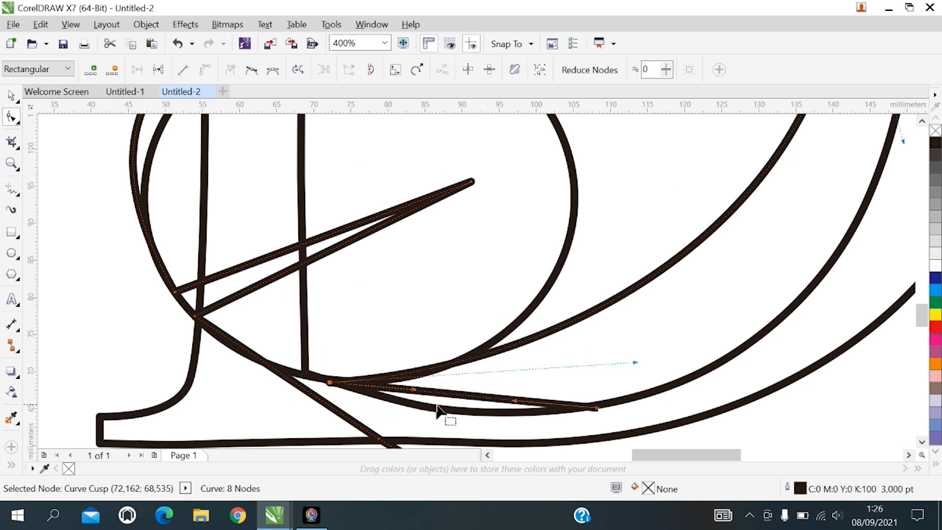
scroll(447, 412, "down", 2)
left_click_drag(502, 395, 533, 409)
Step: Bow the short segment below the leaf along the D's lower inner curve and move its end node to about X 109, Y 66 mm
scroll(466, 414, "up", 2)
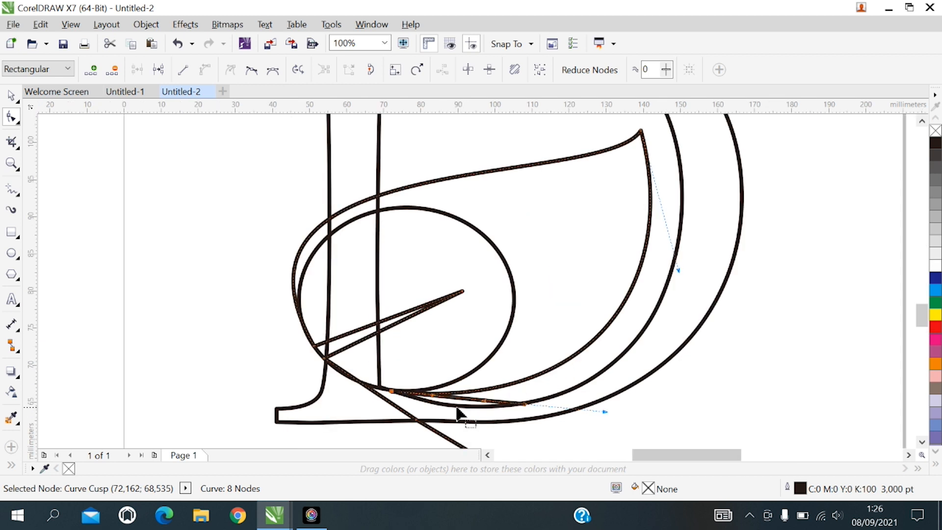
left_click_drag(458, 393, 449, 418)
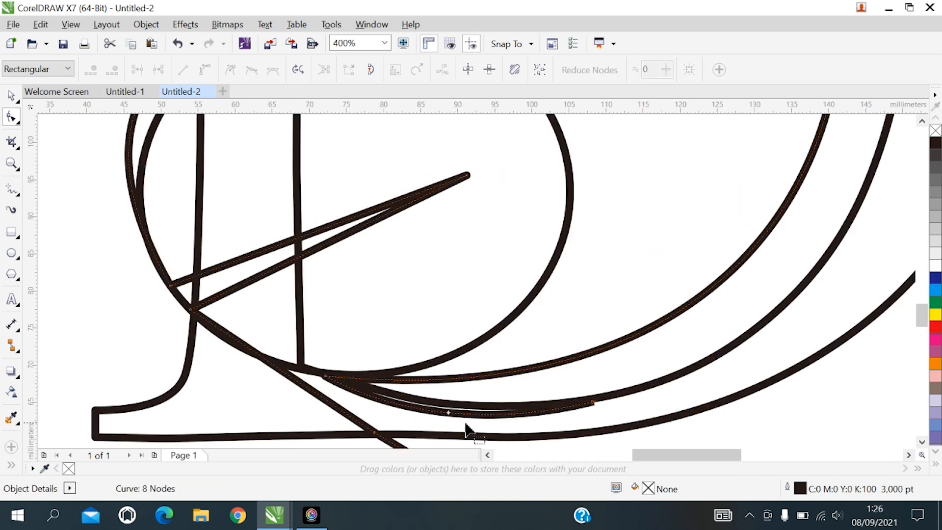
left_click_drag(593, 403, 595, 396)
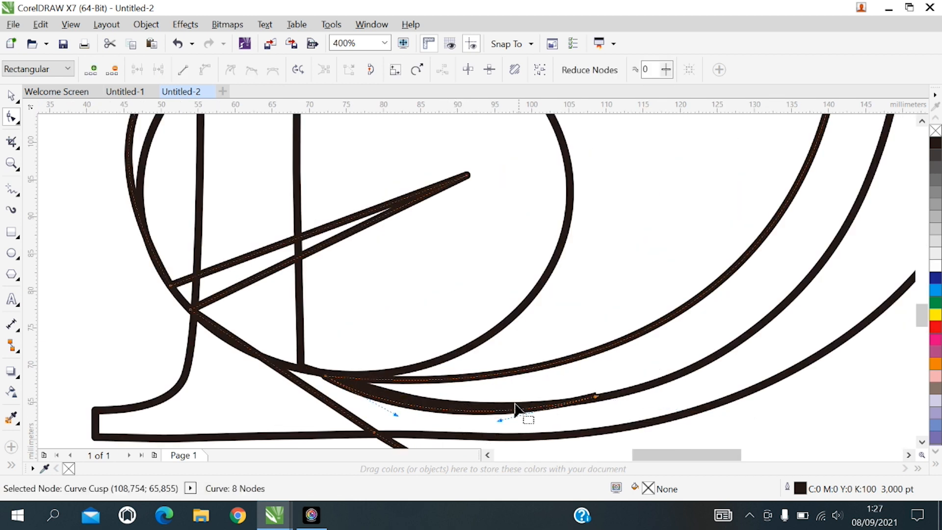
Step: Pull the leaf's upper edge inward below the tip node so that it dips in a concave sweep toward the ellipse
scroll(516, 407, "down", 1)
scroll(630, 324, "down", 1)
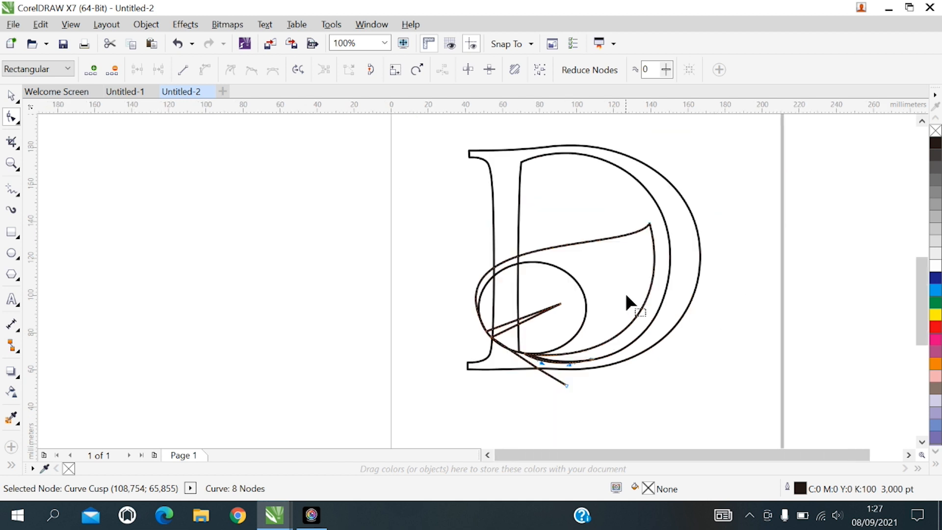
left_click(650, 226)
left_click_drag(631, 255, 527, 332)
Step: Extend the spike inside the ellipse toward the leaf's tip and curve its two straight edges with their handles
left_click_drag(560, 305, 621, 293)
left_click_drag(517, 297, 496, 284)
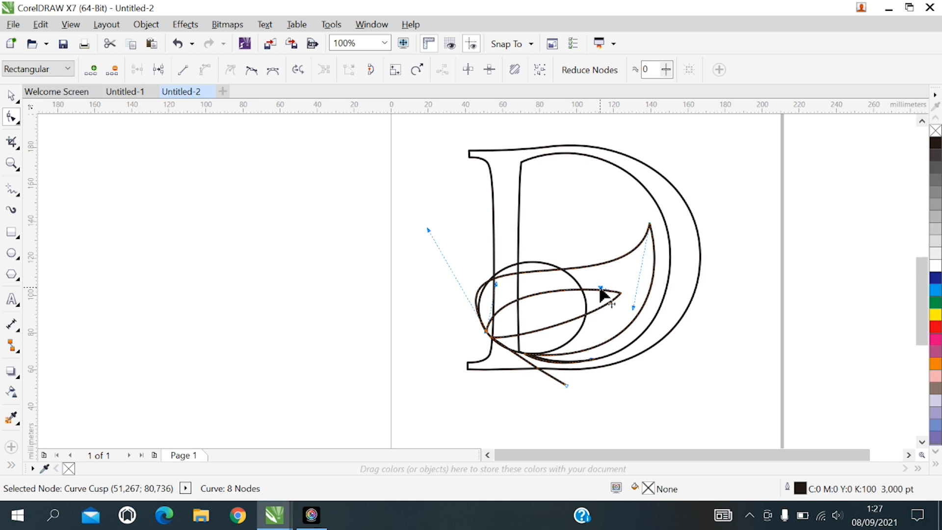
left_click_drag(600, 290, 633, 334)
left_click_drag(522, 338, 501, 293)
scroll(493, 342, "up", 1)
mouse_move(490, 333)
left_mouse_down()
mouse_move(497, 340)
mouse_move(483, 329)
mouse_move(503, 343)
left_mouse_up()
scroll(684, 308, "down", 1)
Step: Refine the inner spike into a slender S-shaped vein with its tip at about X 125, Y 109 mm
left_click_drag(717, 276, 704, 302)
left_click_drag(598, 279, 595, 273)
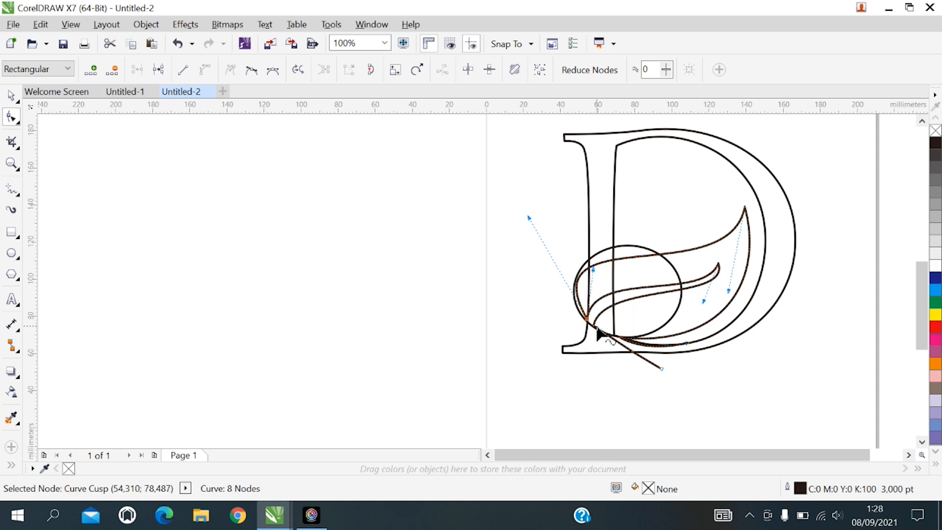
left_click_drag(592, 328, 609, 319)
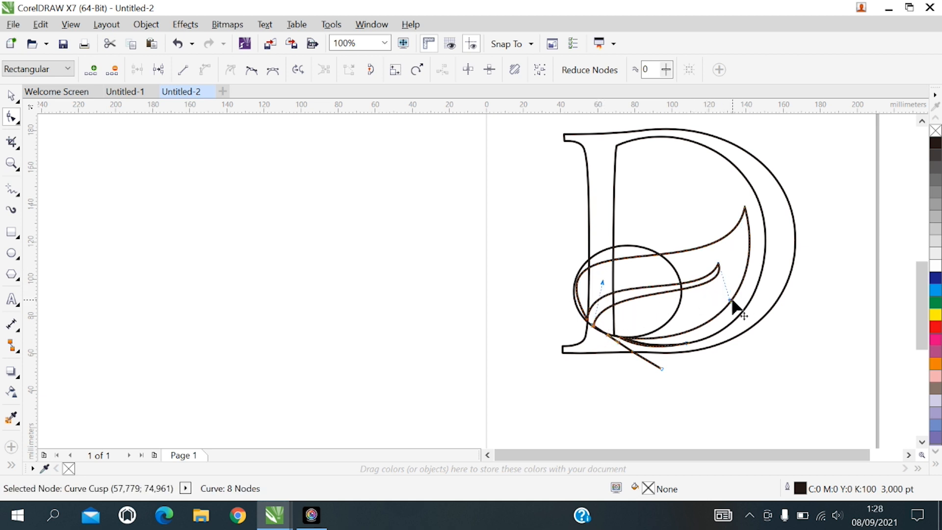
left_click_drag(730, 301, 709, 309)
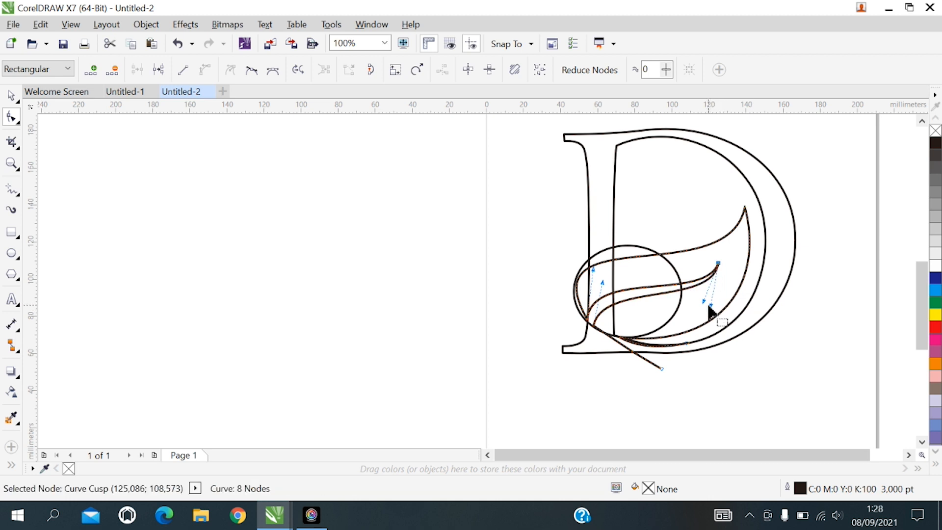
Step: Adjust the handles of the leaf's upper edge so that it runs level from the ellipse's top and sweeps up to the tip
left_click_drag(602, 283, 524, 191)
mouse_move(732, 294)
left_mouse_down()
mouse_move(736, 308)
mouse_move(732, 300)
left_mouse_up()
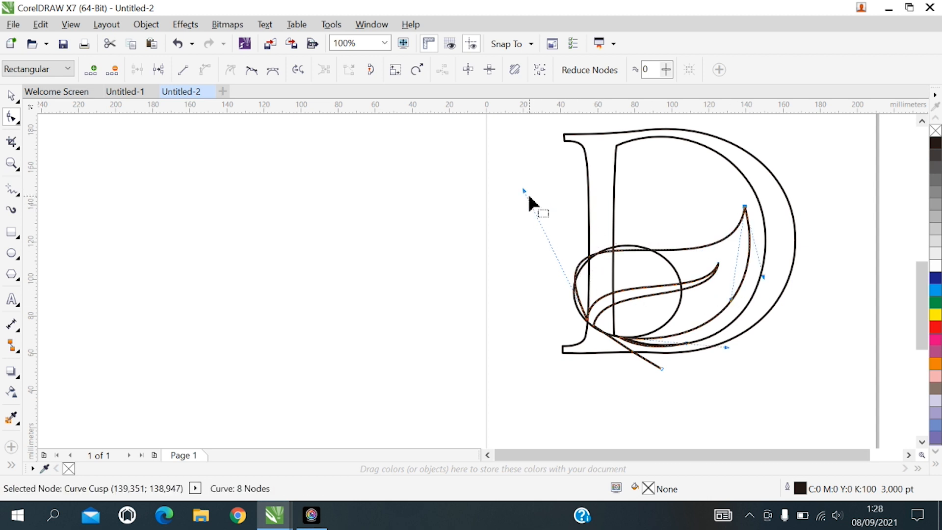
left_click_drag(524, 191, 527, 177)
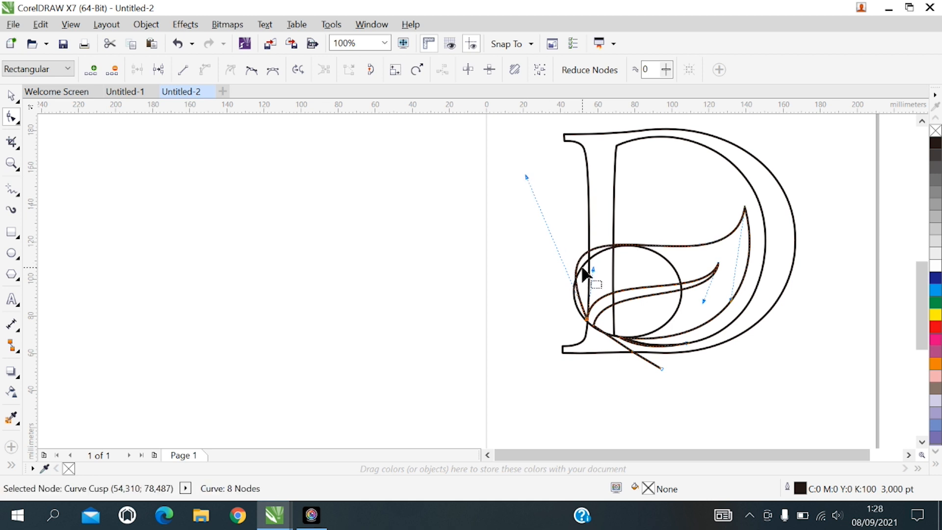
left_click_drag(526, 177, 530, 184)
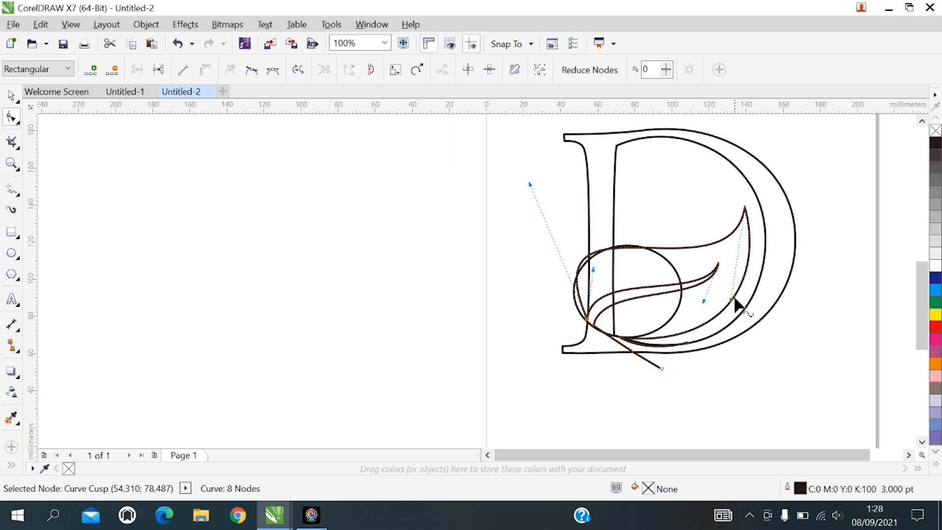
left_click_drag(730, 302, 731, 293)
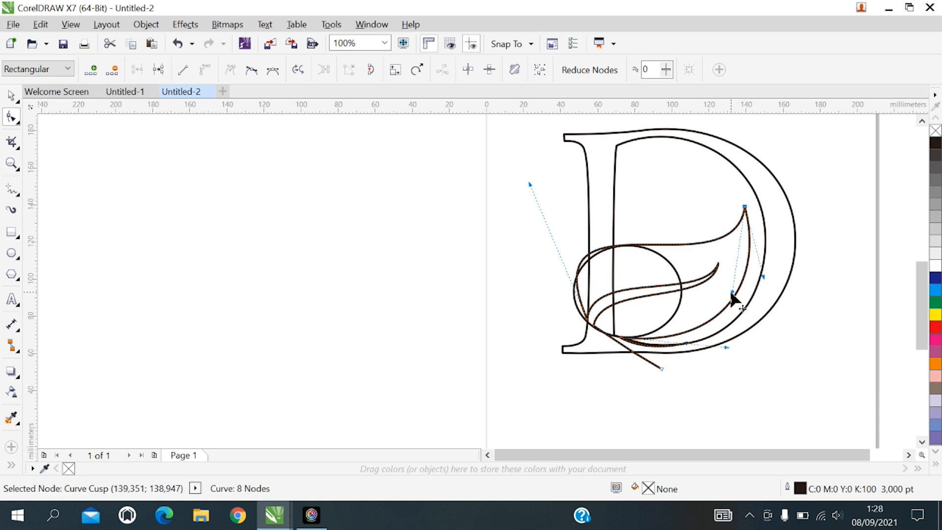
Step: Duplicate the ellipse and place the copy slightly higher, centred at about X 75, Y 97 mm
left_click(10, 96)
left_click(662, 261)
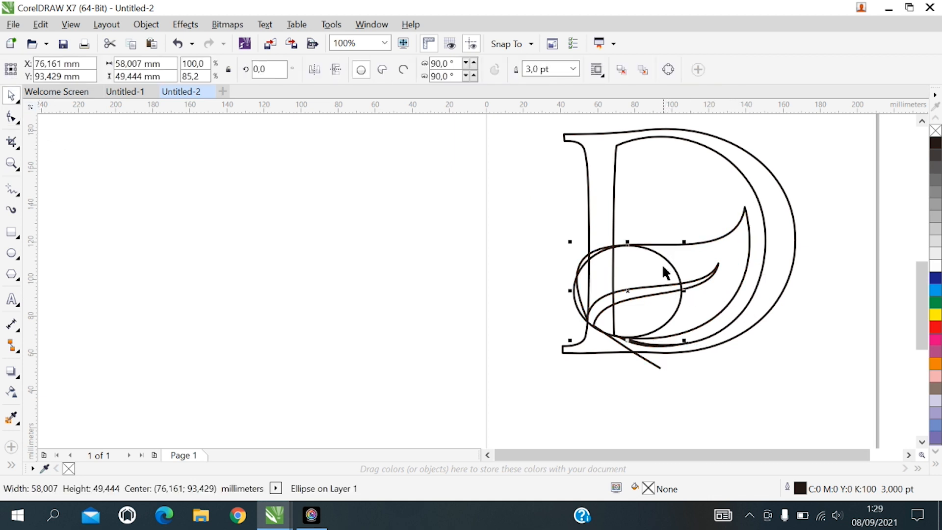
scroll(445, 291, "right", 3)
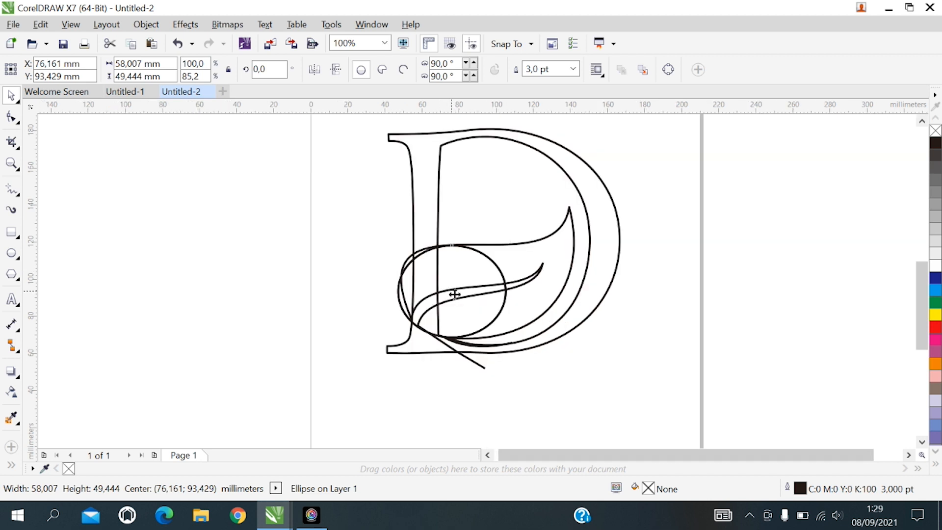
left_click_drag(455, 294, 459, 267)
scroll(442, 275, "down", 1)
scroll(442, 275, "left", 1)
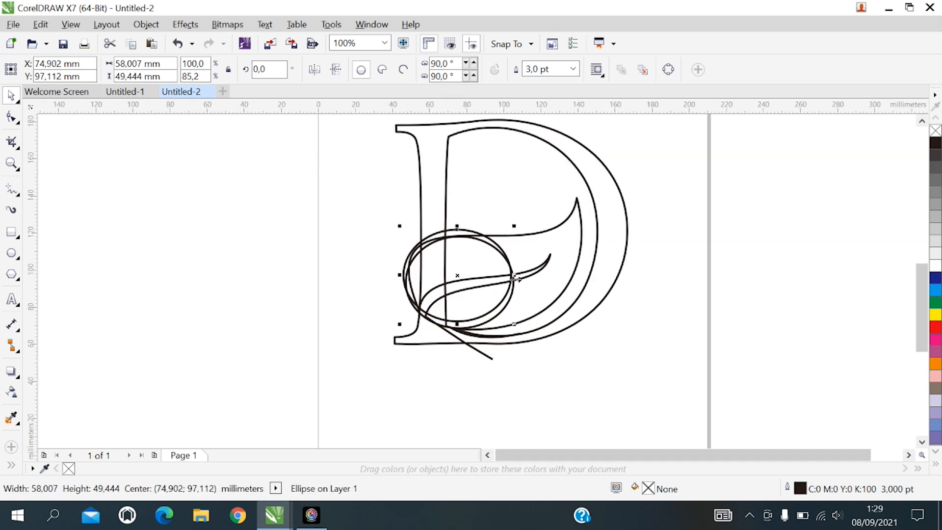
Step: Smart Fill the leaf's body outside the ellipse and the leaf sections above the vein in blue-grey
left_click(11, 464)
left_click(35, 394)
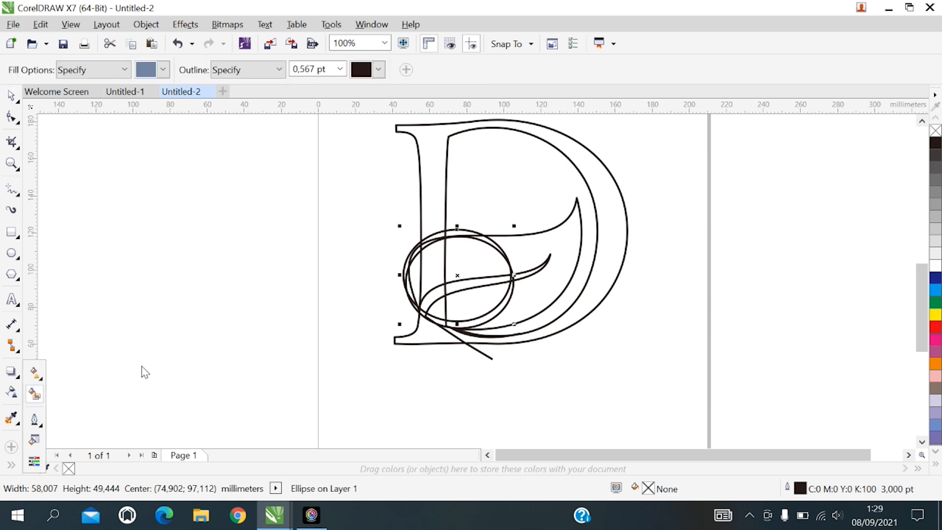
left_click(531, 302)
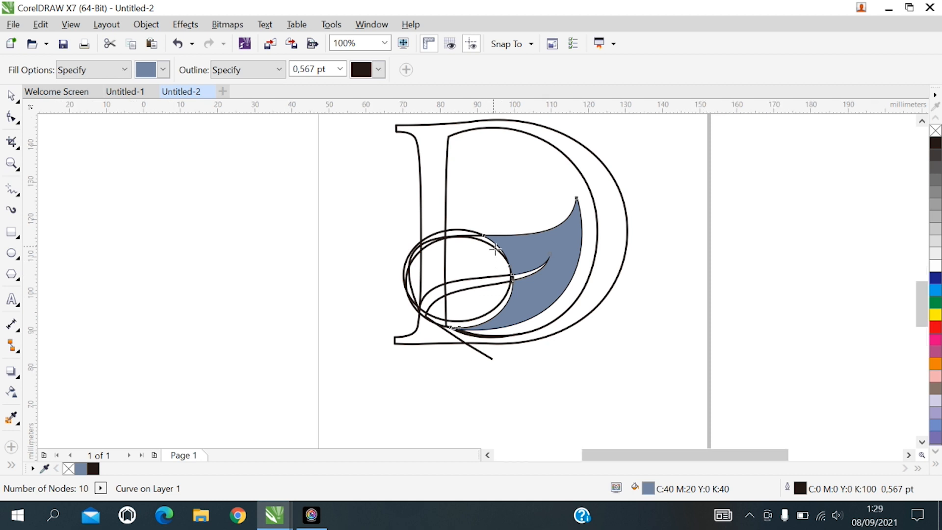
scroll(493, 253, "up", 2)
left_click(428, 265)
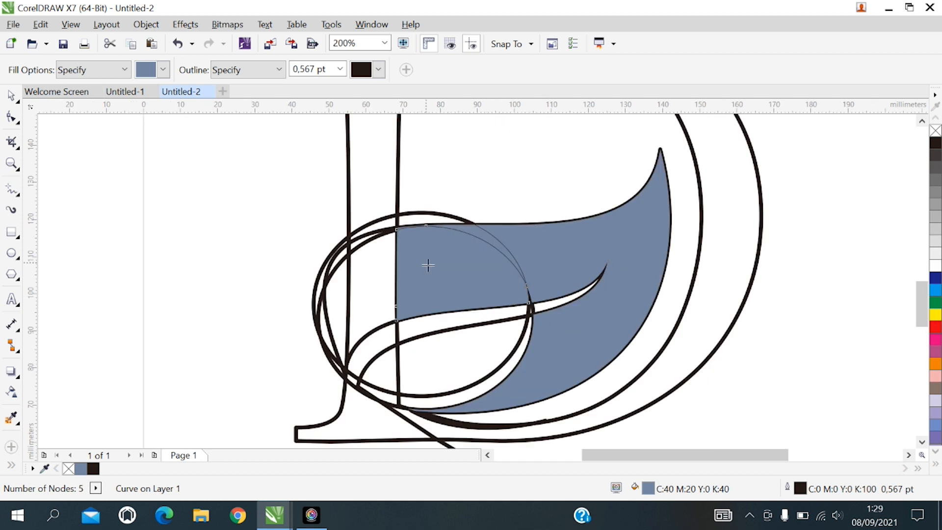
left_click(373, 275)
left_click(341, 280)
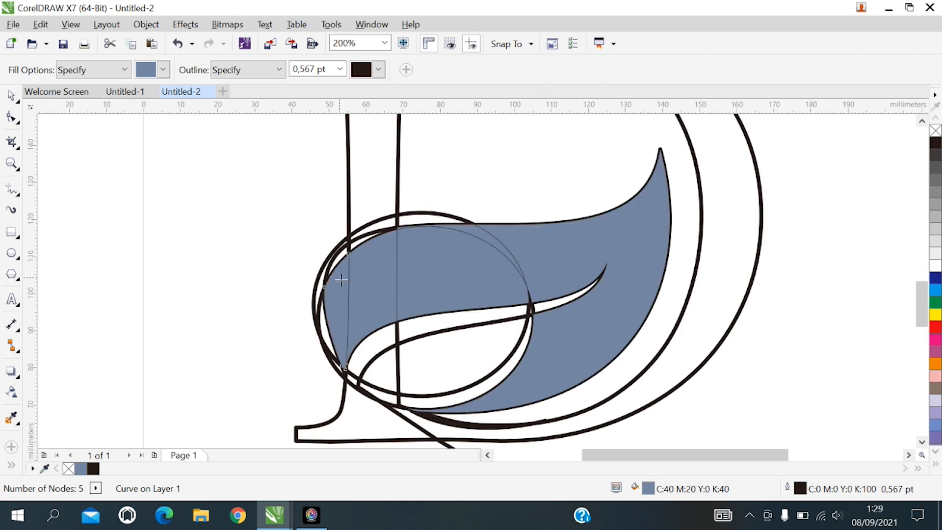
left_click(324, 324)
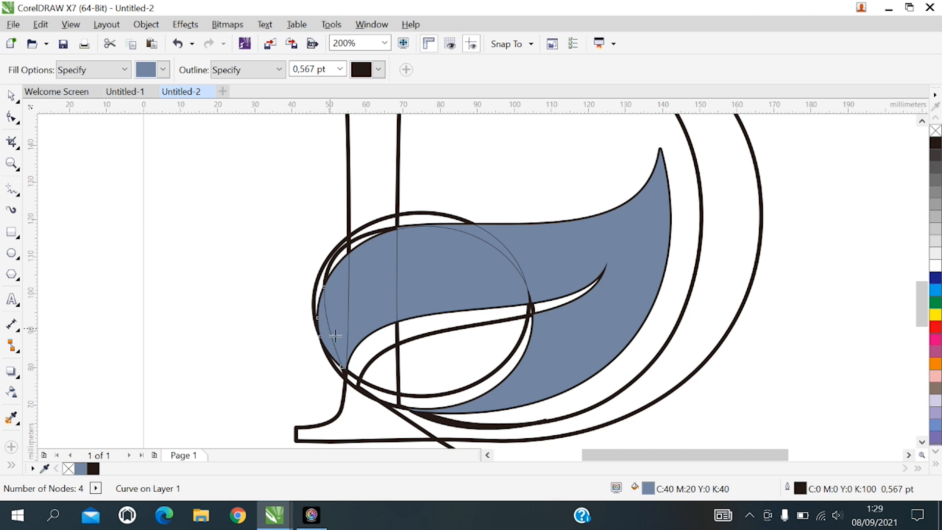
Step: Smart Fill the leaf sections below the vein, the D's body and the small sliver at the vein's base in blue-grey
left_click(385, 381)
left_click(373, 395)
left_click(435, 401)
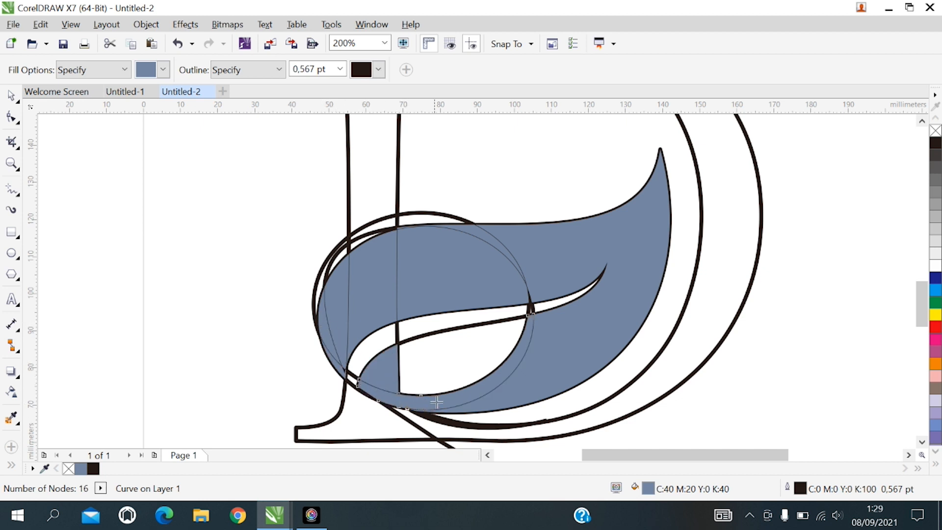
left_click(451, 374)
left_click(438, 431)
scroll(374, 397, "up", 3)
left_click(352, 392)
scroll(407, 390, "down", 2)
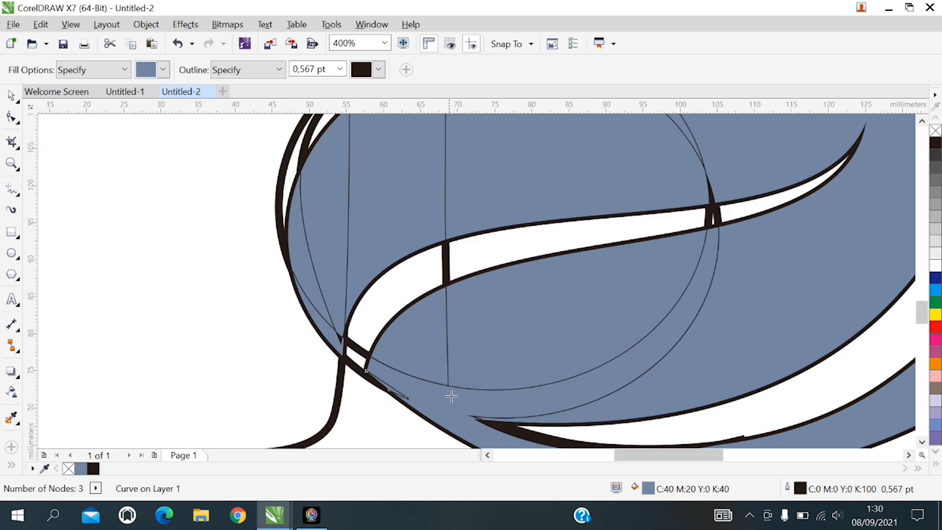
Step: Delete the original D text, both ellipses and the freehand curve, keeping only the filled shapes
scroll(451, 396, "down", 1)
left_click(19, 92)
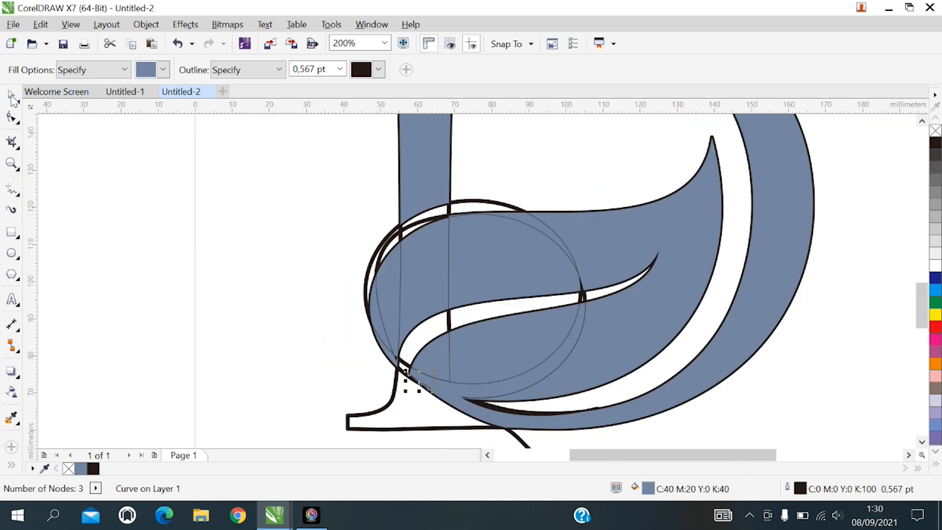
left_click(398, 417)
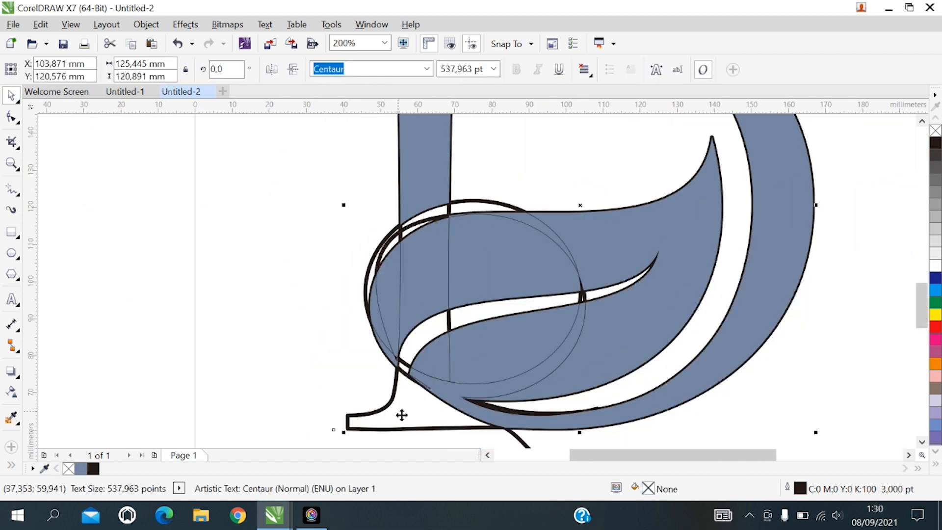
key("Delete")
left_click(409, 354)
key("Delete")
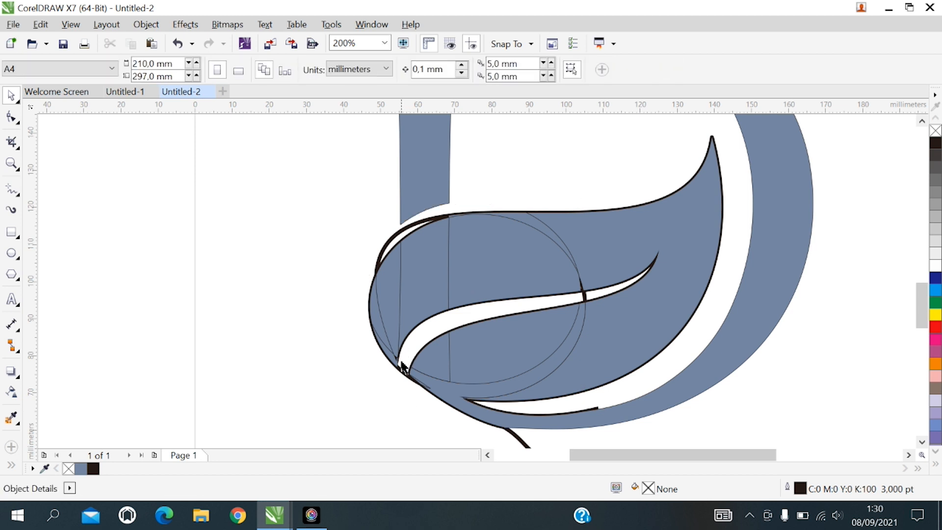
left_click(405, 376)
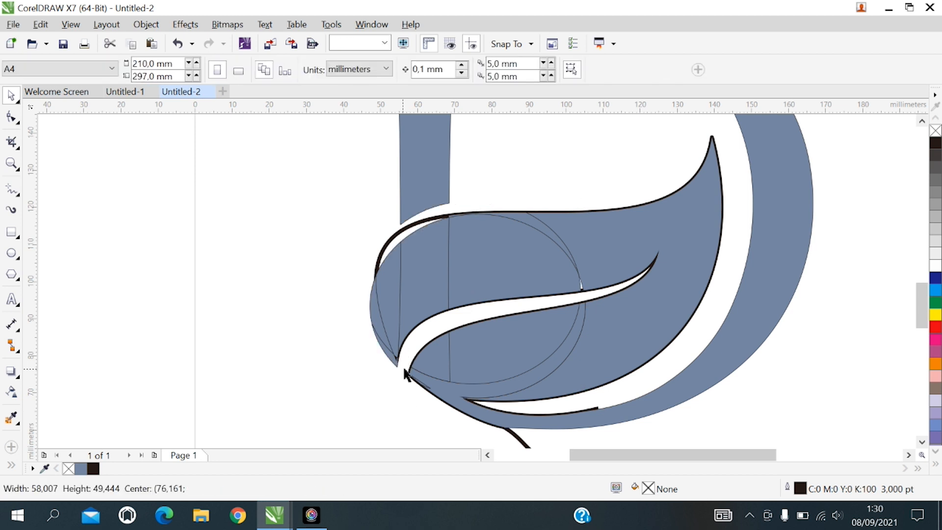
left_click(522, 440)
key("Delete")
scroll(485, 311, "down", 1)
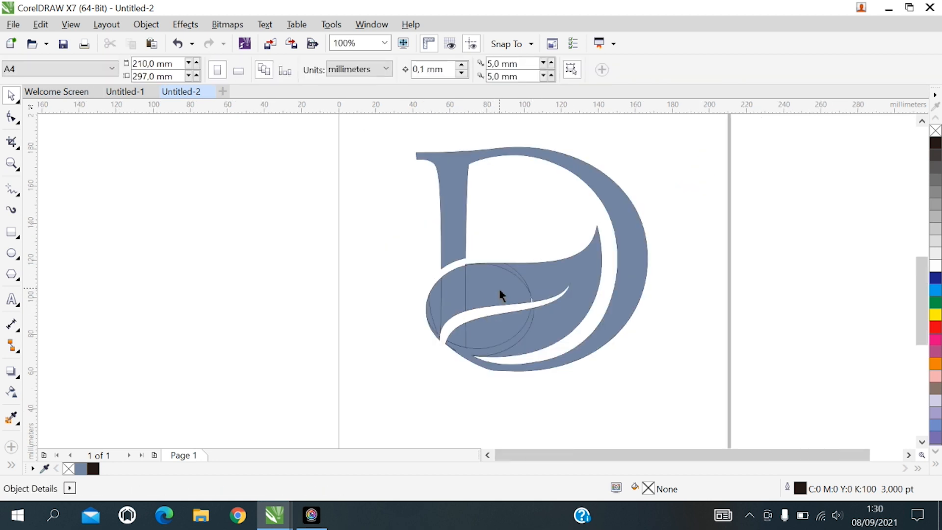
Step: Weld the leaf's large body to the adjoining filled section above the vein
left_click(11, 163)
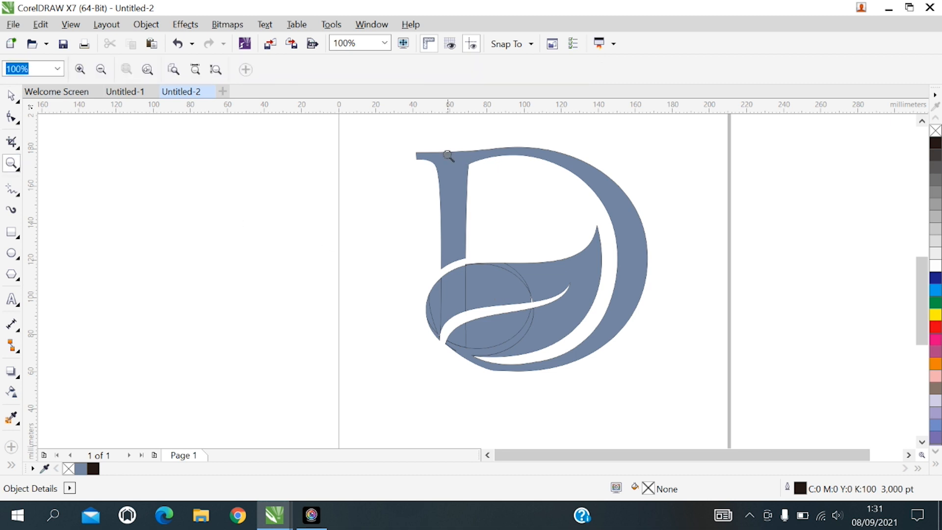
left_click_drag(421, 158, 658, 389)
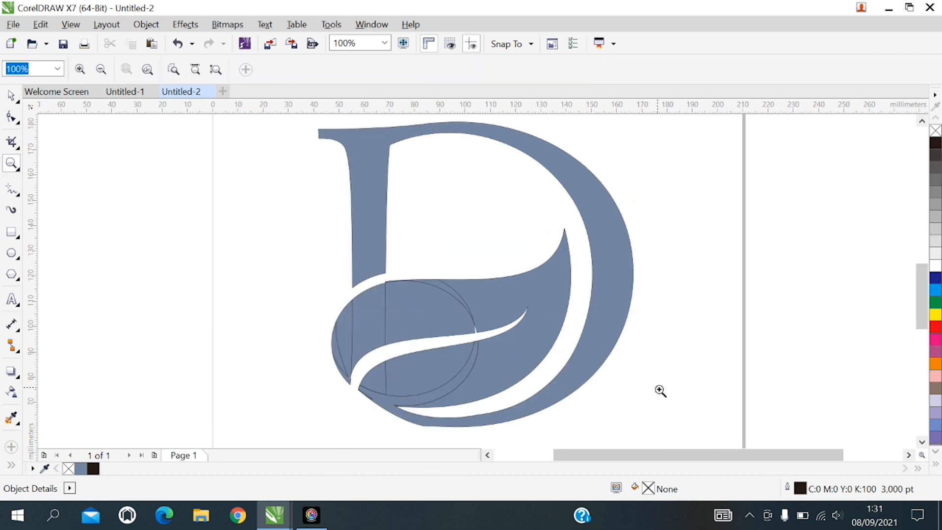
left_click(11, 95)
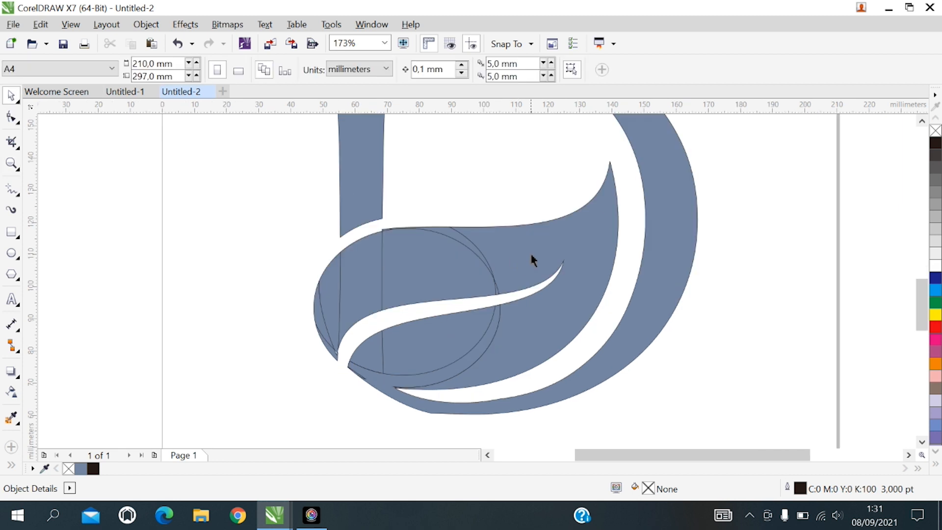
left_click(531, 254)
left_click(442, 253, "shift")
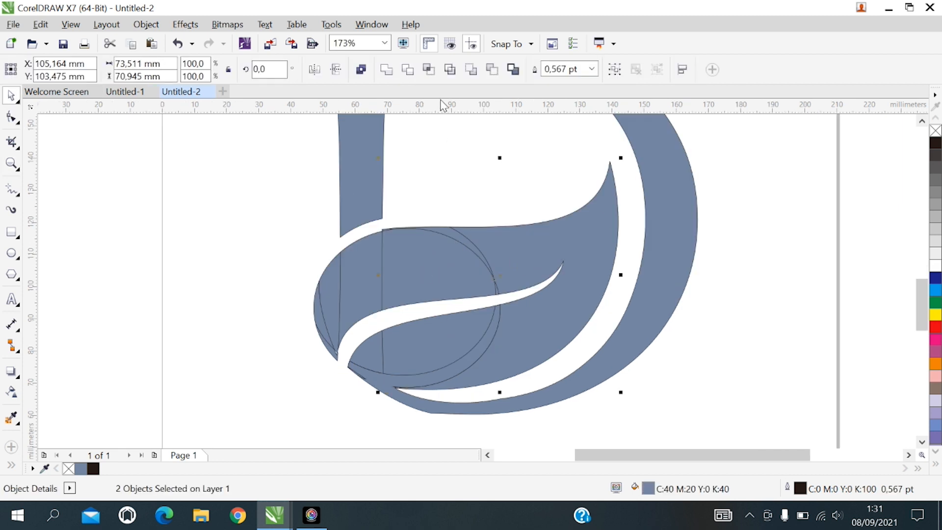
left_click(387, 69)
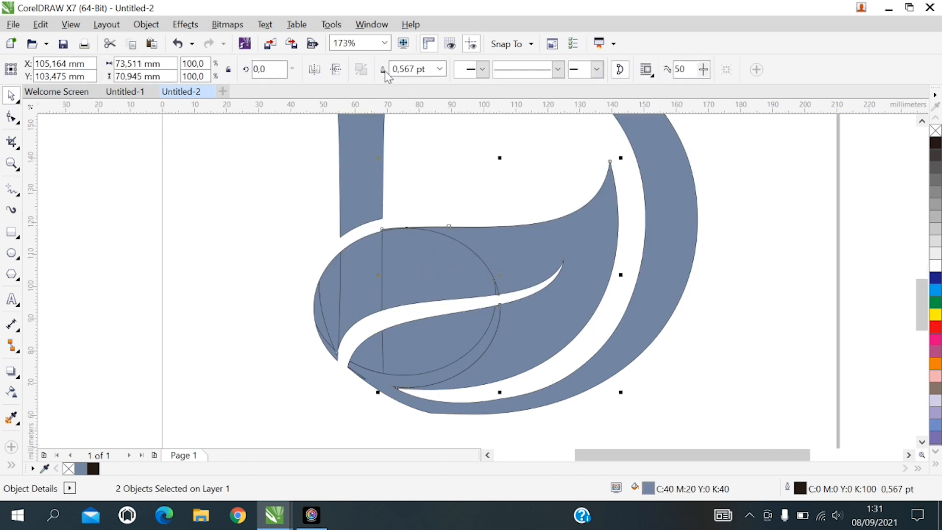
Step: Weld the leaf's body to the remaining filled sections above the vein and the sliver along its lower edge
left_click(411, 275, "shift")
left_click(368, 275, "shift")
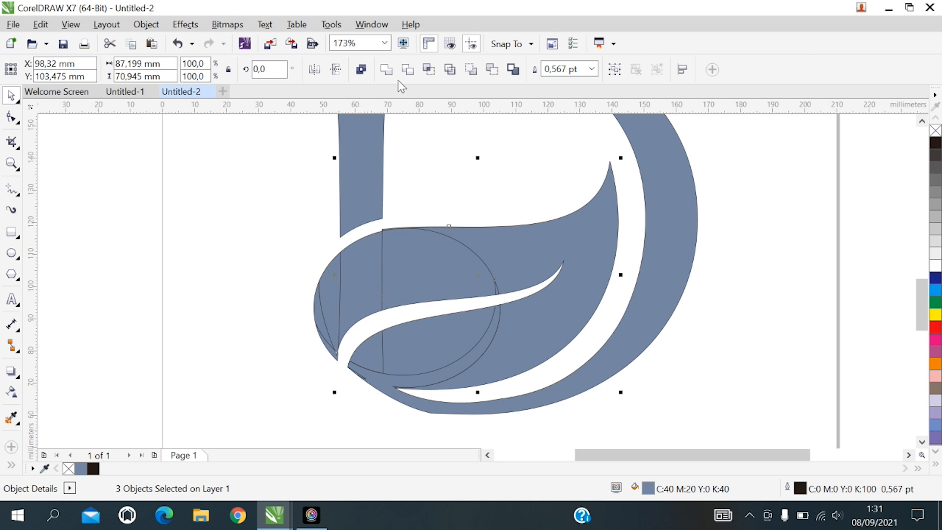
left_click(386, 69)
left_click(320, 330, "shift")
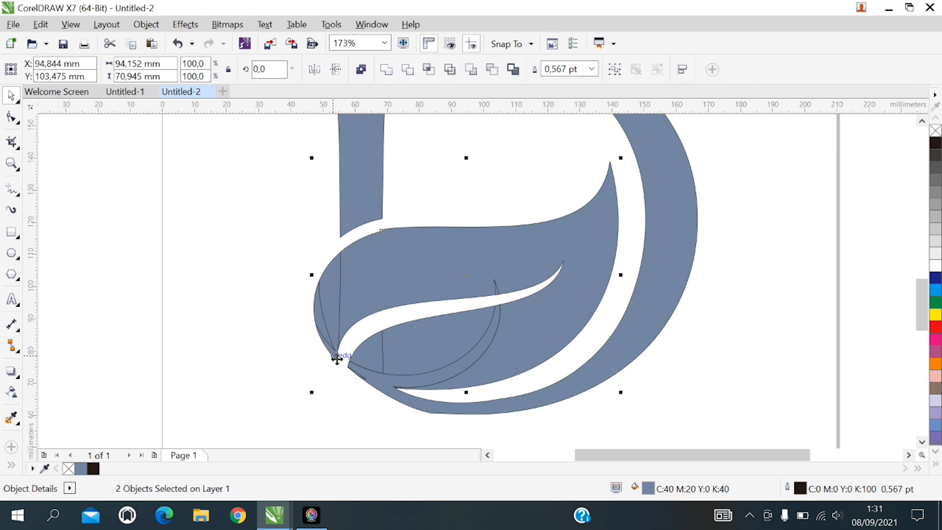
left_click(387, 70)
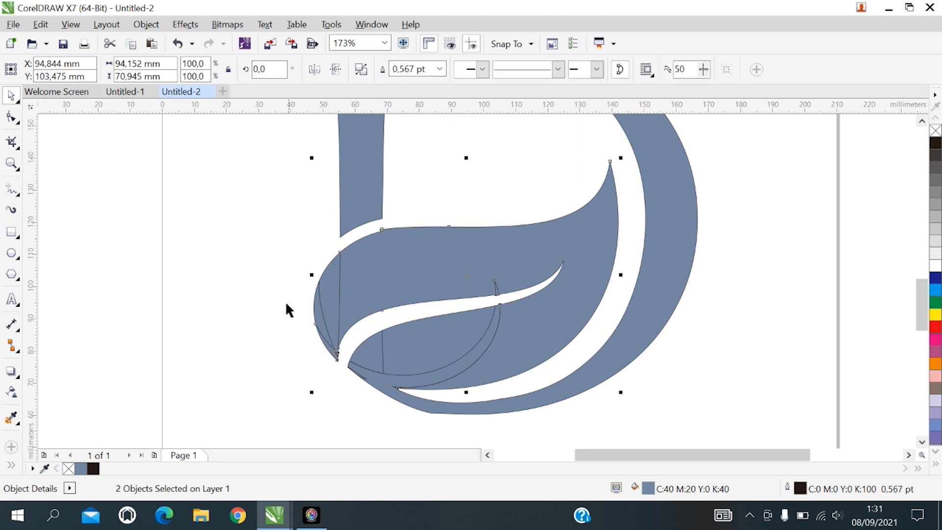
left_click(331, 303, "shift")
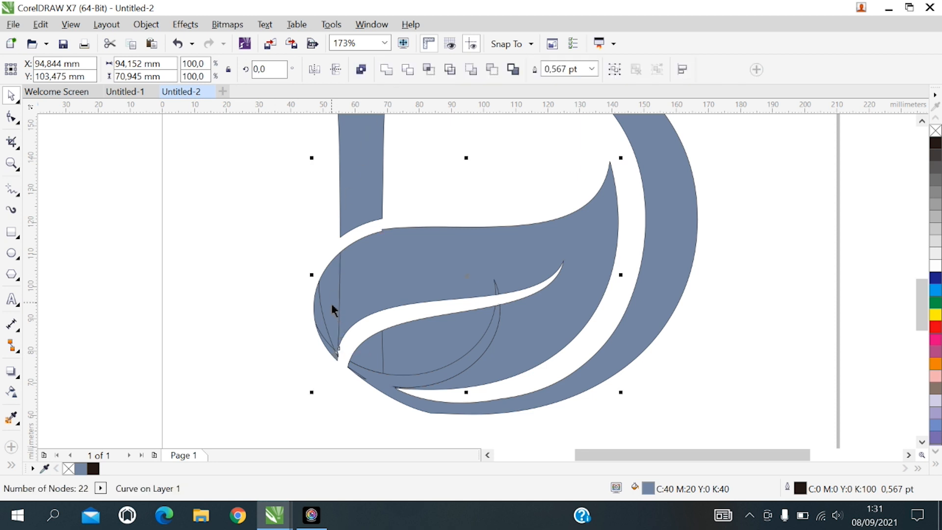
left_click(392, 67)
left_click(281, 346)
Step: Weld the leftover slivers at the leaf's rounded end and lower tip into the leaf's body
left_click(413, 274)
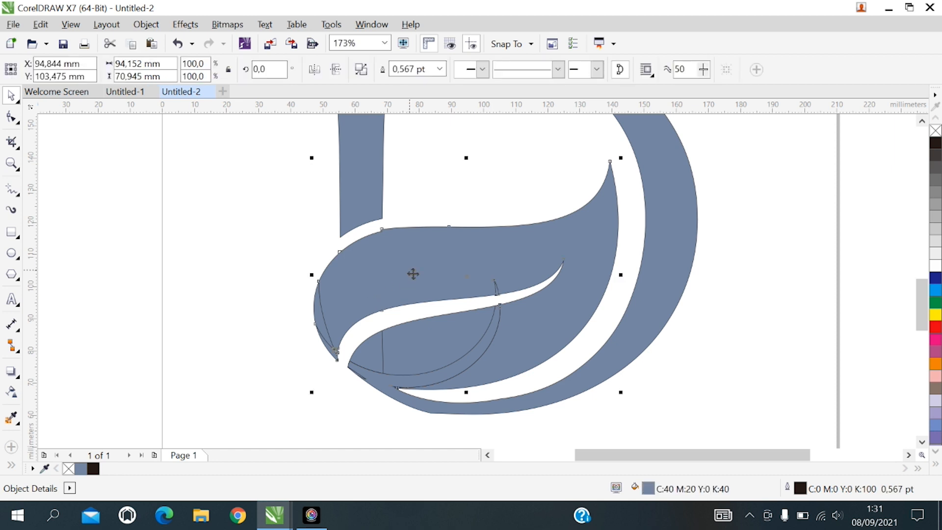
left_click(330, 341, "shift")
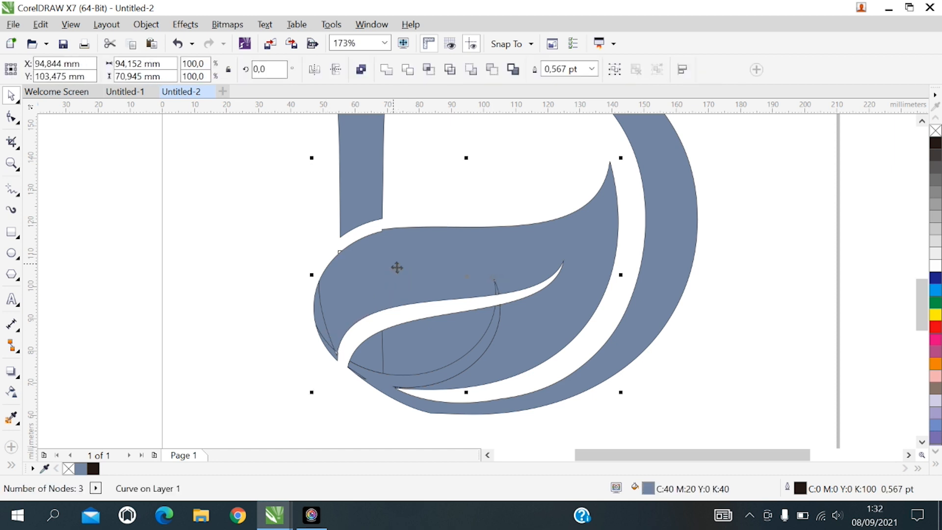
left_click(387, 69)
left_click(324, 331)
left_click(378, 264, "shift")
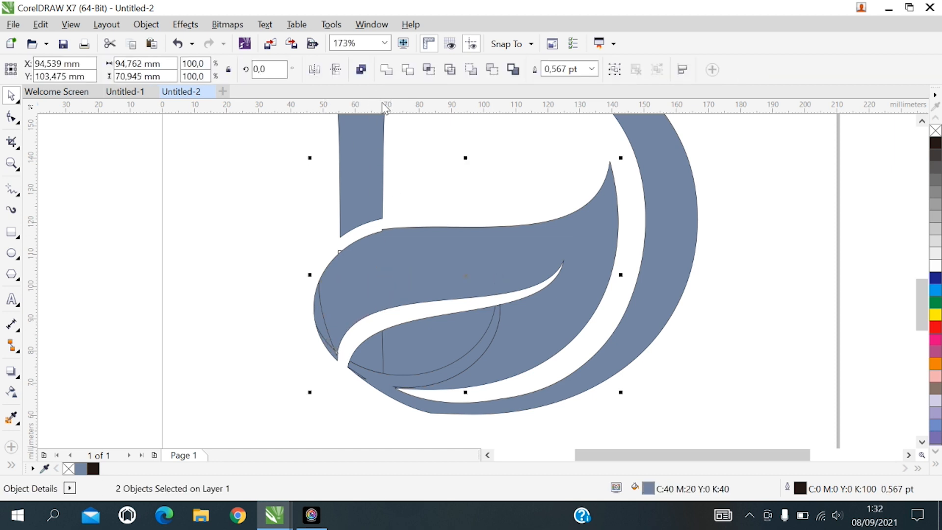
left_click(387, 68)
left_click(258, 322)
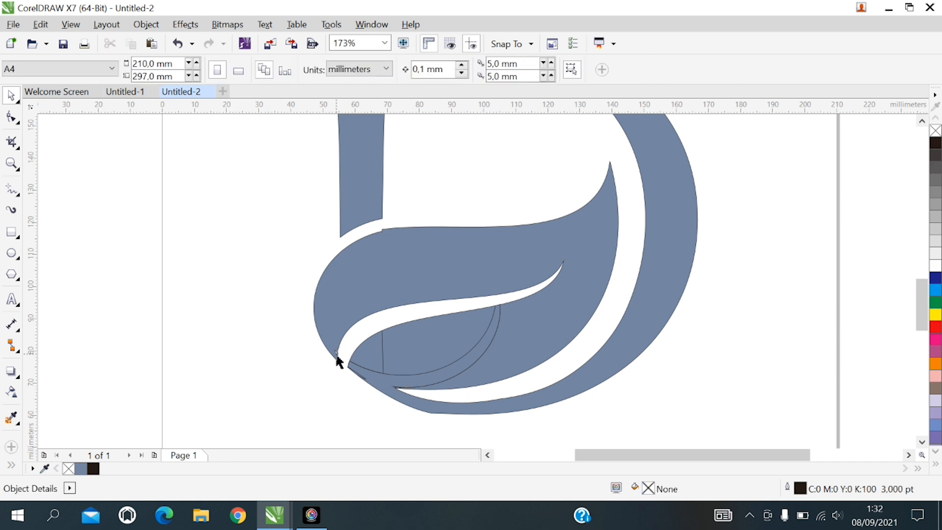
Step: Weld the two filled sections directly below the vein to the leaf's main body
scroll(336, 354, "up", 2)
scroll(346, 347, "down", 1)
left_click(418, 356)
left_click(508, 338, "shift")
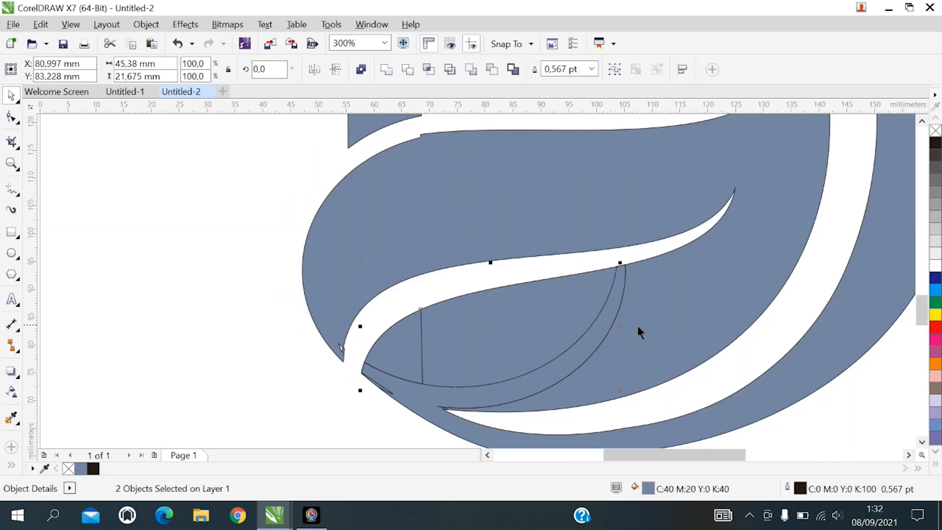
left_click(646, 338, "shift")
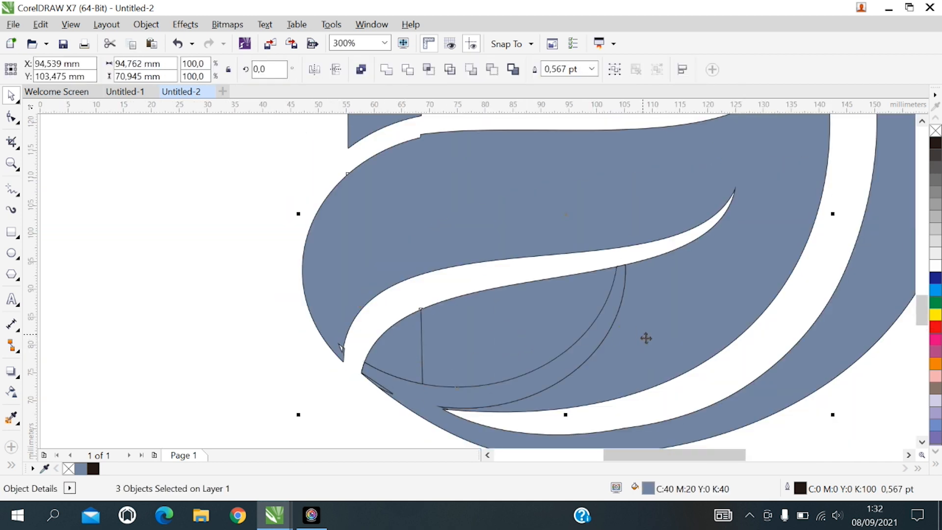
left_click(397, 71)
left_click(348, 405)
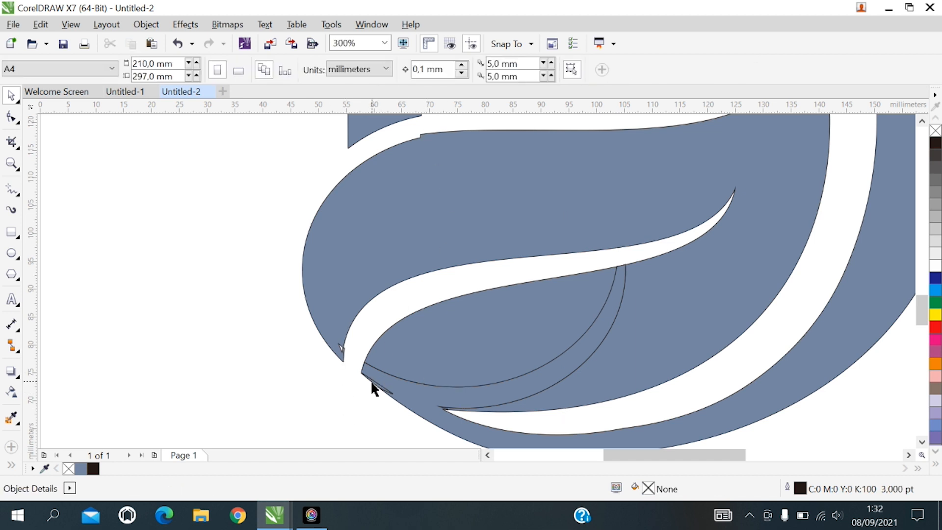
Step: Weld the small sliver at the vein's base to the D's body
left_click(371, 386)
left_click(420, 402, "shift")
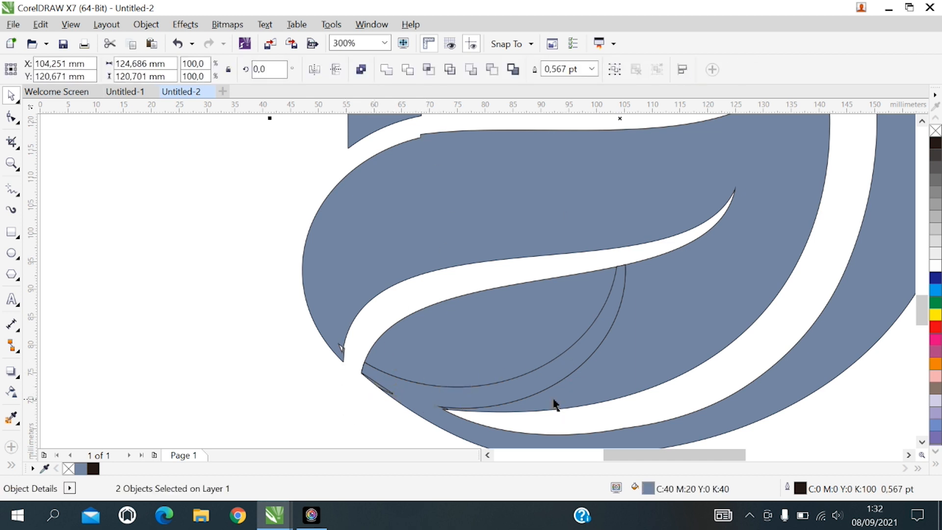
left_click(387, 69)
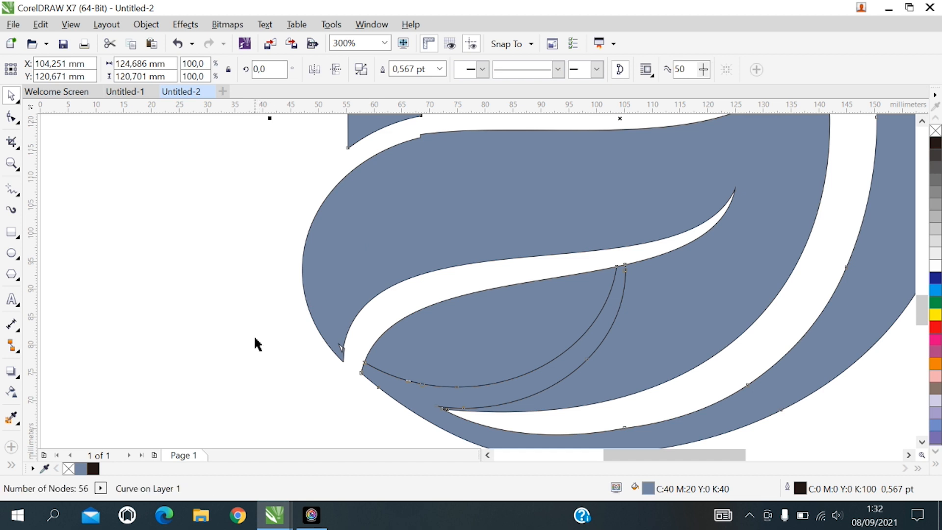
left_click(279, 364)
Step: Weld the leaf to the D's body to form a single shape
left_click(520, 335)
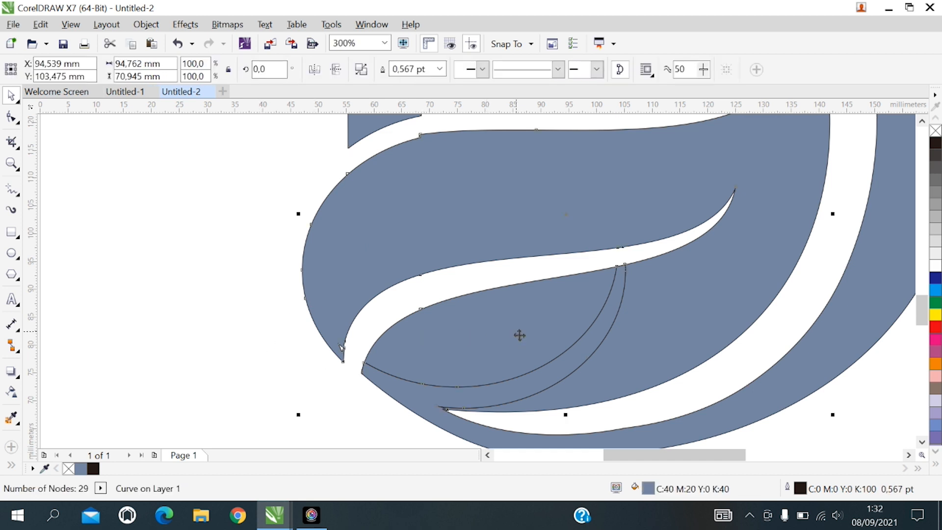
left_click(574, 366, "shift")
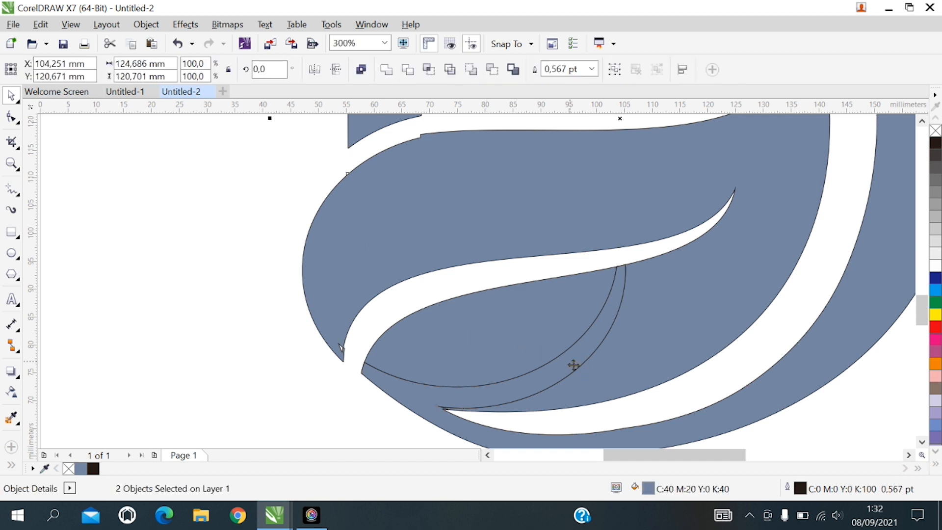
left_click(387, 69)
left_click(397, 314)
scroll(398, 314, "down", 1)
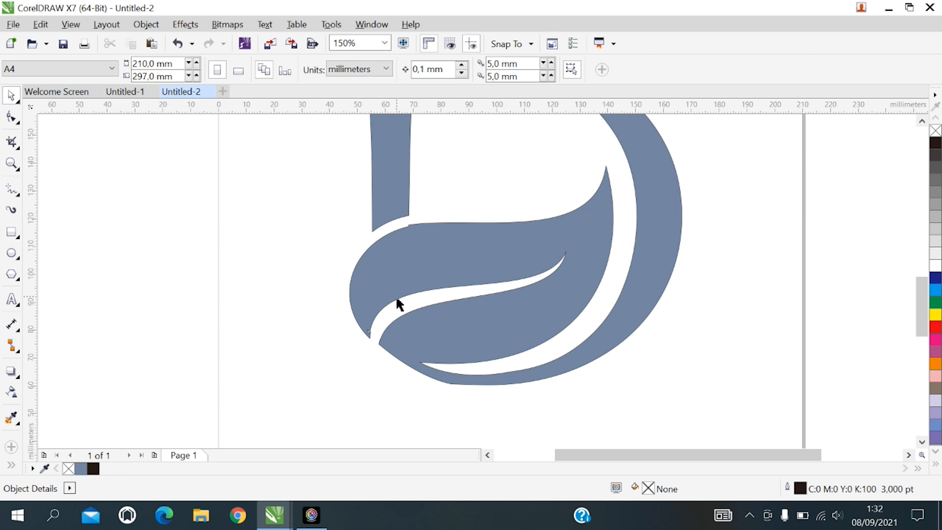
Step: Delete the stray node clusters left along the weld seams in the lower part of the leaf with the Shape tool
left_click(12, 118)
scroll(428, 359, "up", 1)
left_click(435, 337)
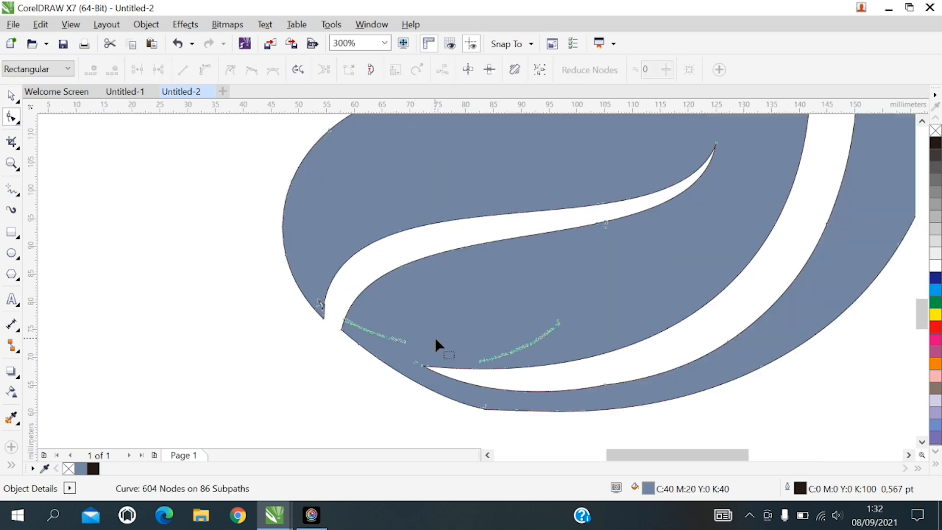
scroll(435, 349, "up", 1)
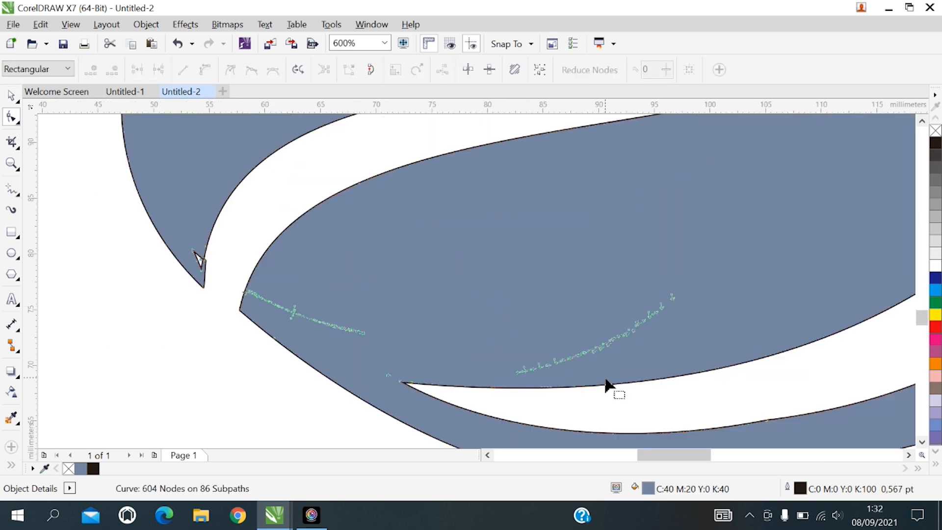
left_click_drag(607, 385, 712, 415)
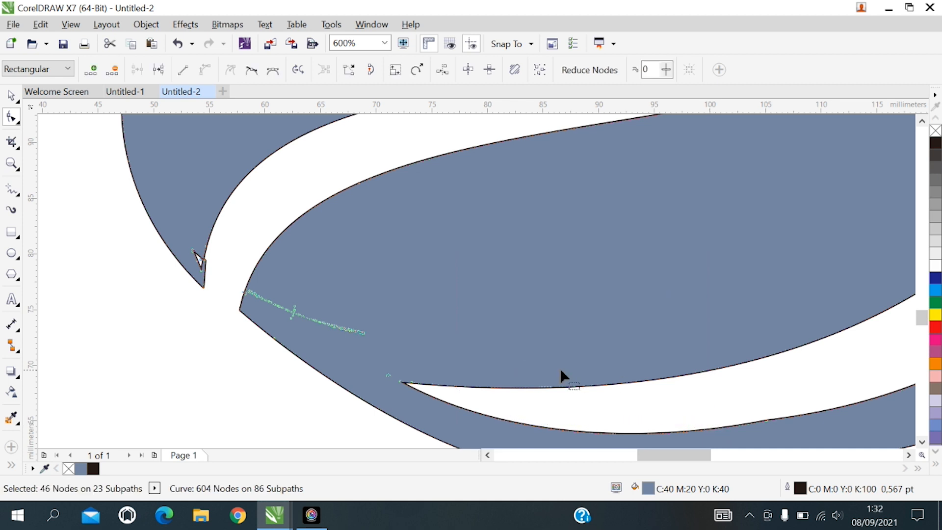
key("Delete")
mouse_move(304, 346)
left_mouse_down()
mouse_move(241, 281)
mouse_move(251, 266)
left_mouse_up()
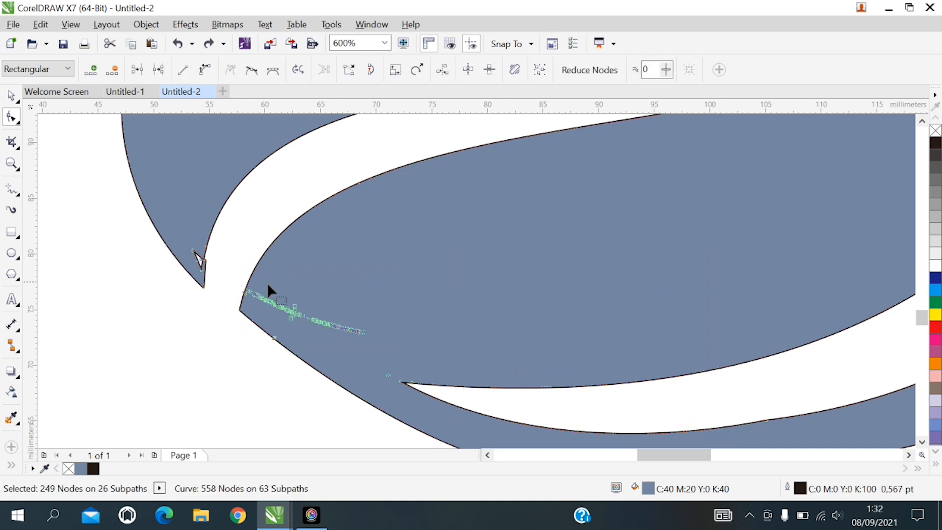
key("Delete")
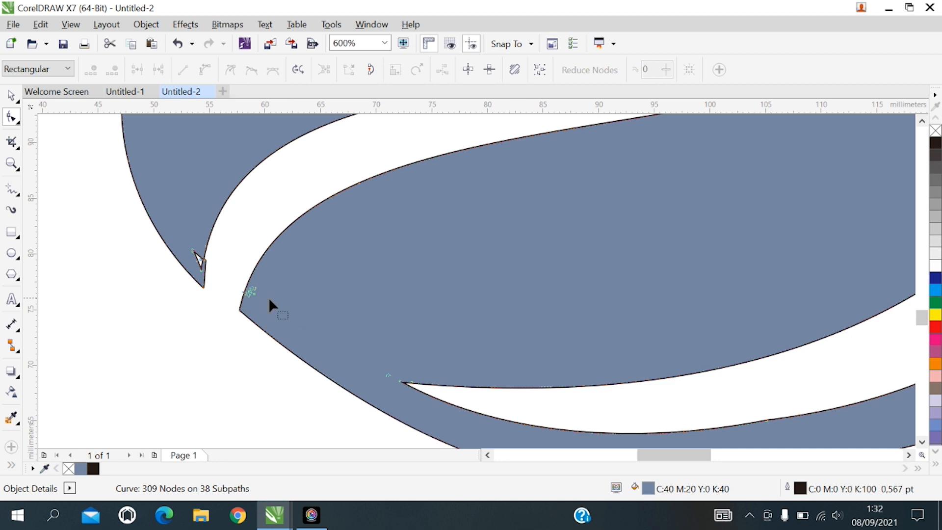
Step: Delete the stray nodes at the lower base of the vein and beside the pointed end of the white gap
left_click_drag(231, 272, 231, 272)
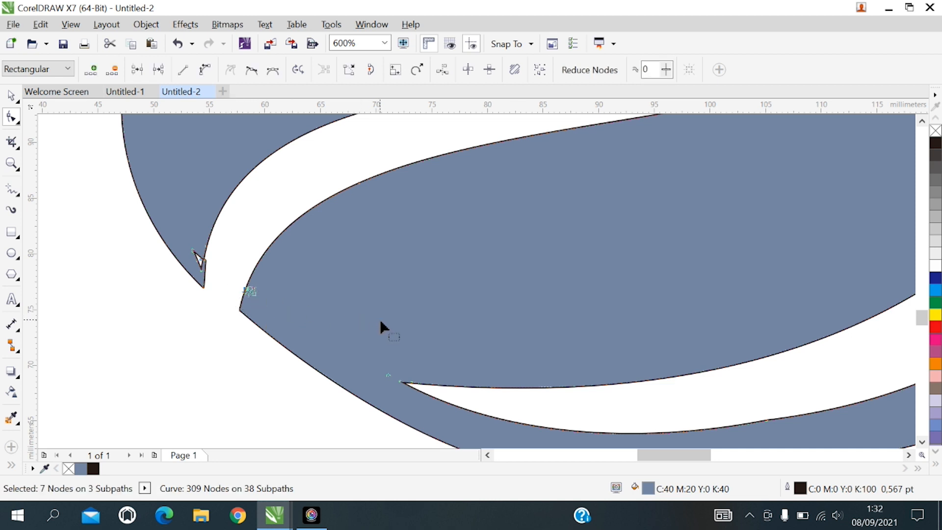
key("Delete")
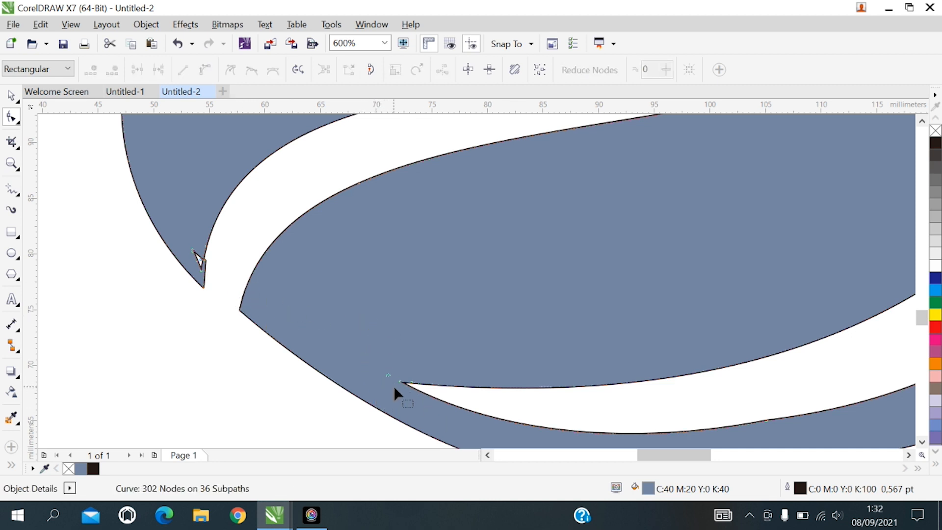
mouse_move(393, 386)
left_mouse_down()
mouse_move(386, 374)
mouse_move(389, 382)
left_mouse_up()
left_click(387, 374)
key("Delete")
Step: Delete the nodes of the tiny hole inside the leaf's upper lobe, near its pointed base
scroll(194, 258, "up", 3)
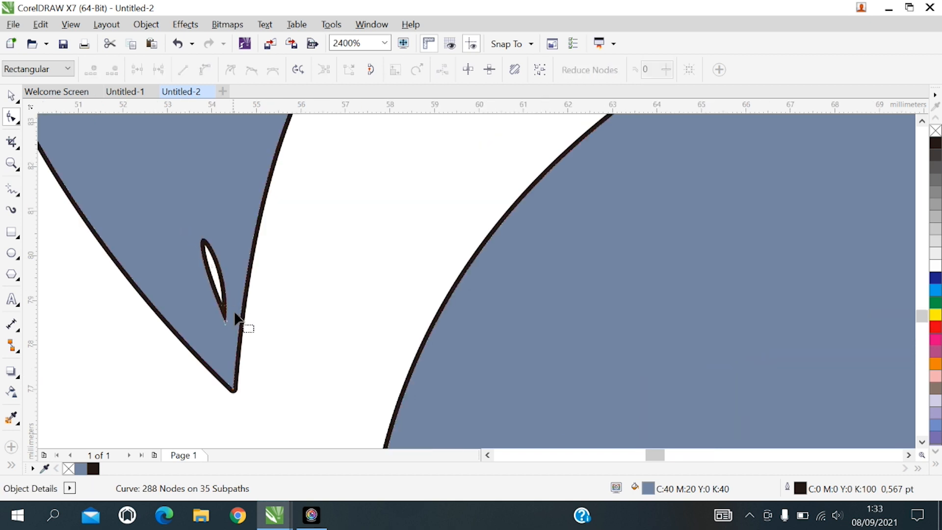
left_click(226, 324)
key("Delete")
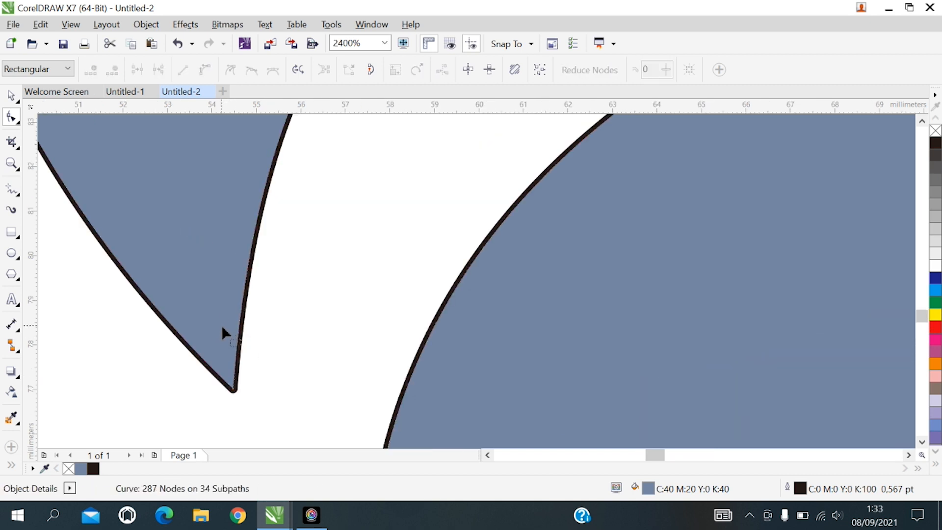
Step: Smooth the kink in the D's bottom outer edge by deleting its surplus nodes
scroll(233, 314, "down", 3)
scroll(275, 296, "down", 1)
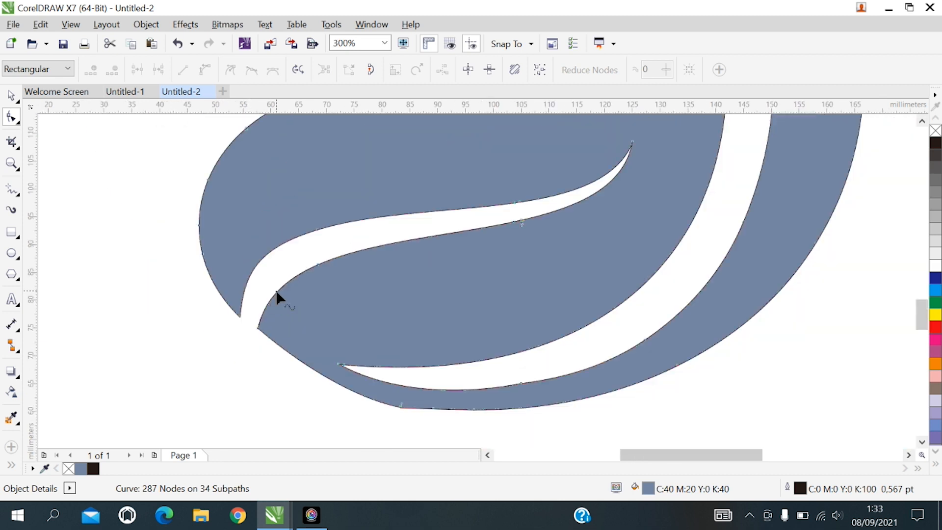
scroll(405, 417, "up", 1)
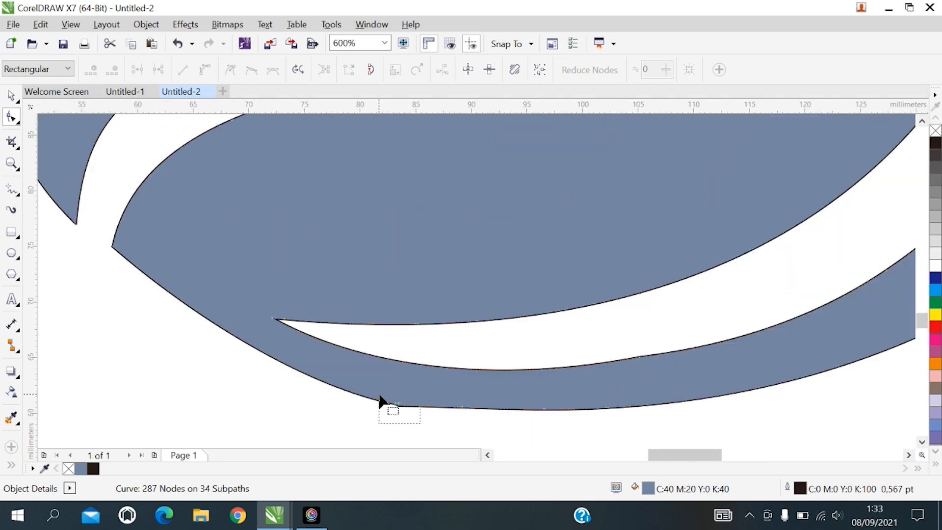
left_click_drag(381, 397, 381, 397)
key("Delete")
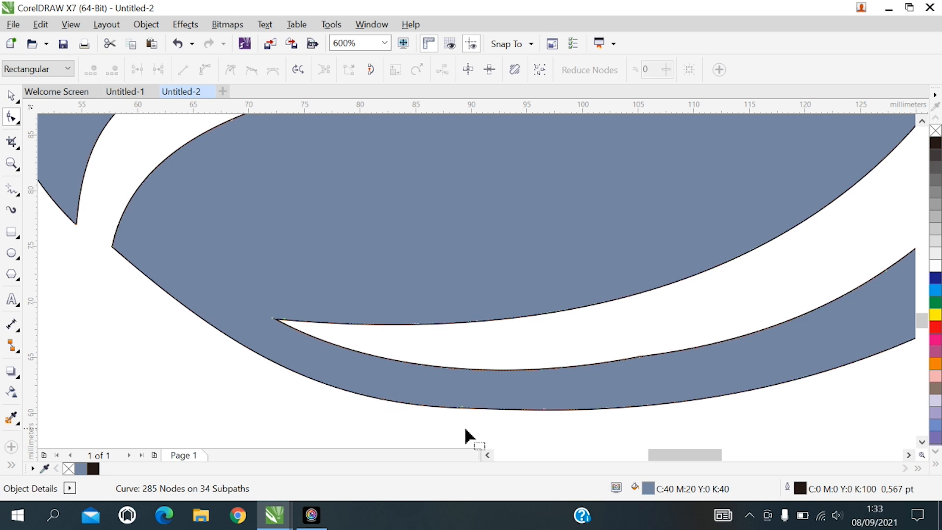
left_click_drag(455, 406, 453, 404)
key("Delete")
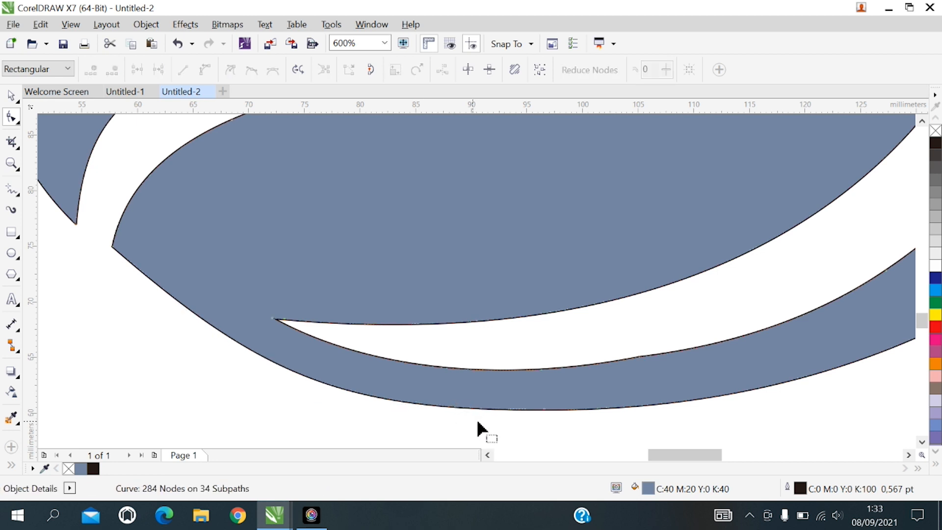
scroll(449, 388, "down", 2)
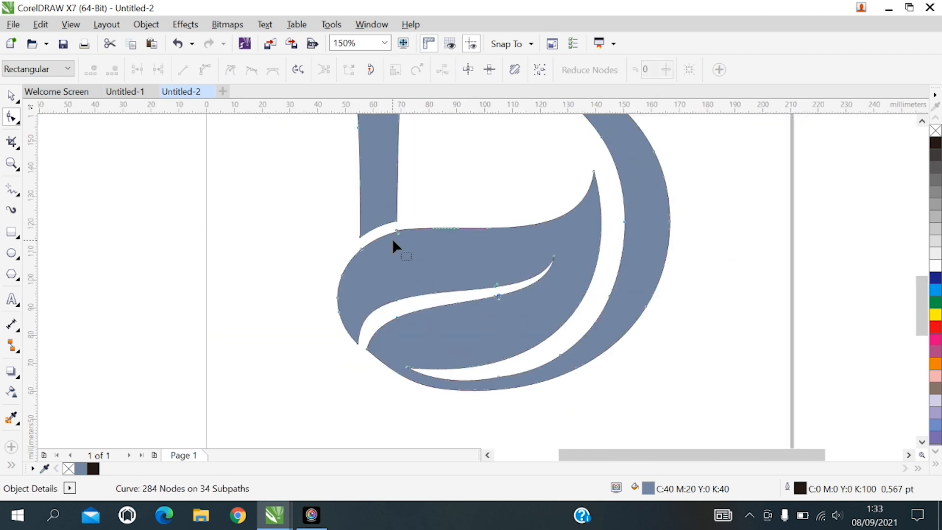
Step: Remove the small notch in the leaf's upper edge below the D's stem by deleting its two nodes
scroll(393, 242, "up", 2)
left_click_drag(411, 283, 417, 285)
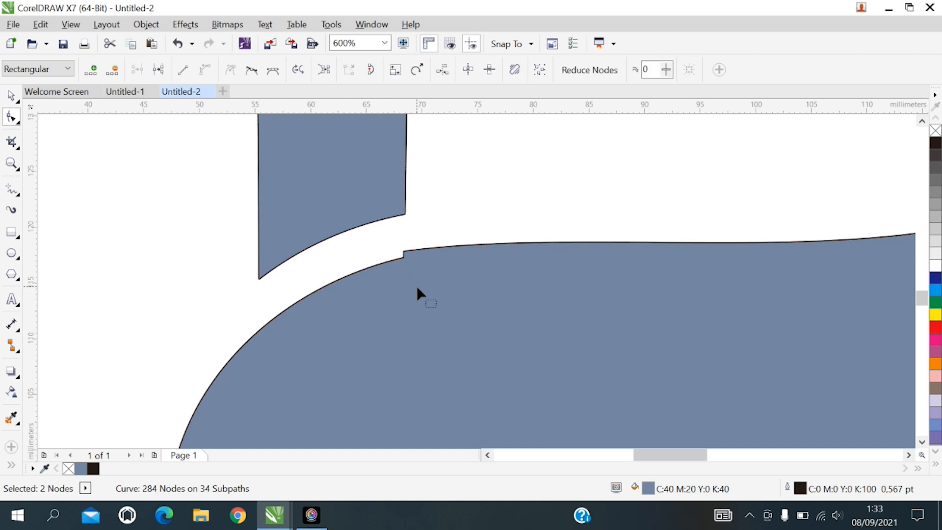
key("Delete")
scroll(417, 275, "down", 3)
left_click(11, 95)
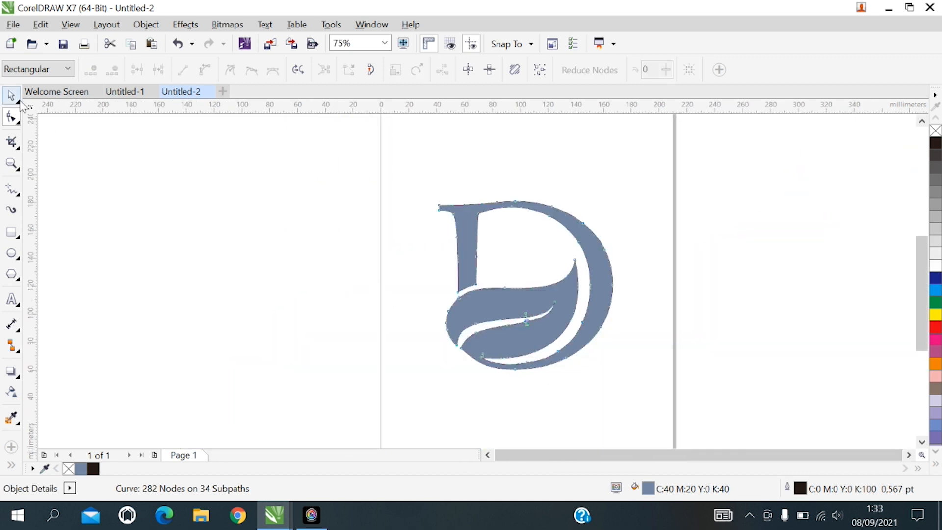
left_click(231, 211)
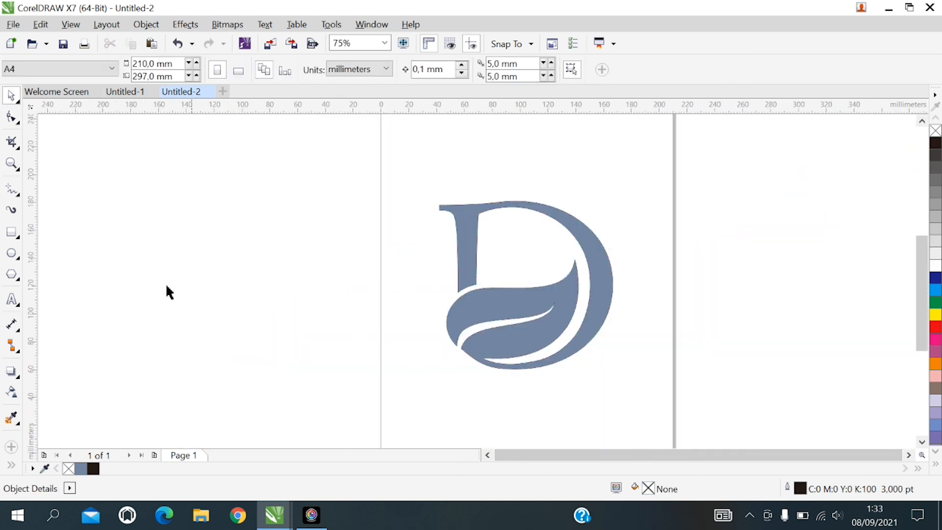
Step: Draw a rectangle about 163 by 139.7 mm around the whole logo
left_click(11, 232)
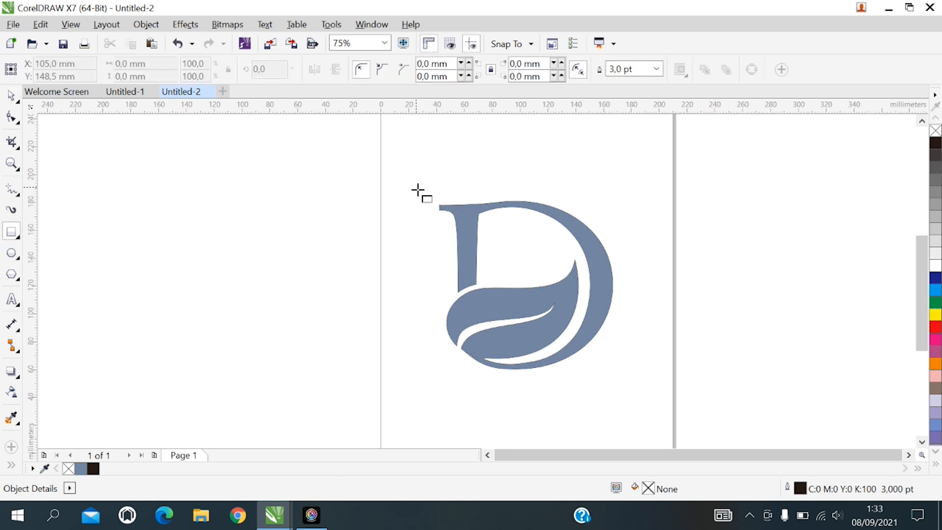
left_click_drag(417, 188, 643, 382)
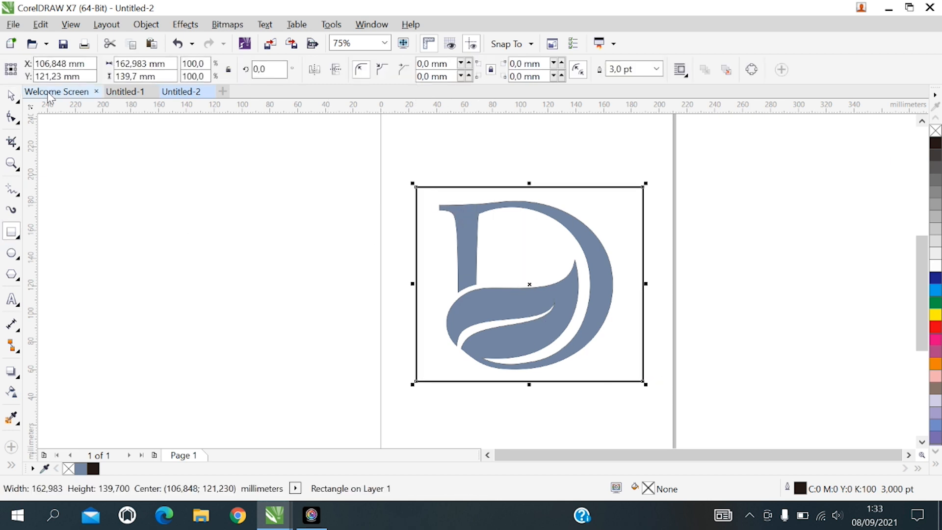
Step: Fill the rectangle around the logo with 80% black and send it behind the logo
left_click(11, 94)
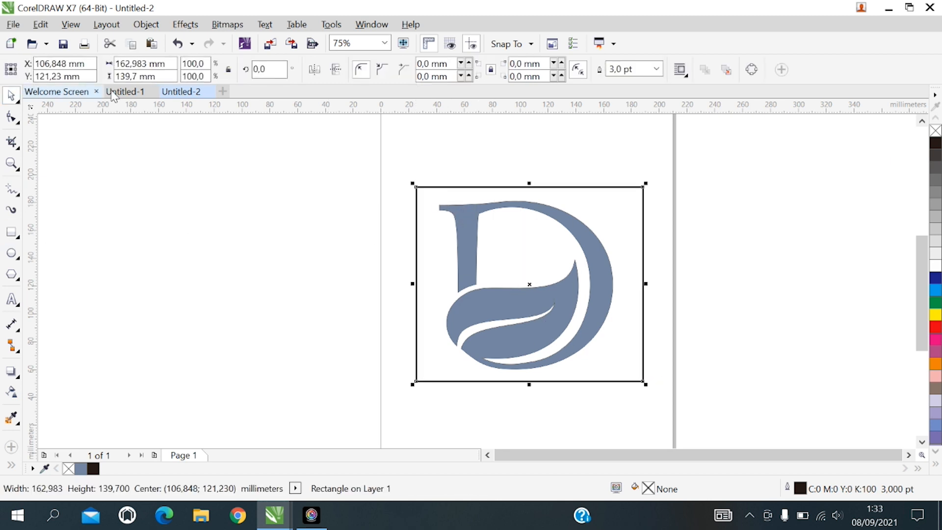
left_click(936, 168)
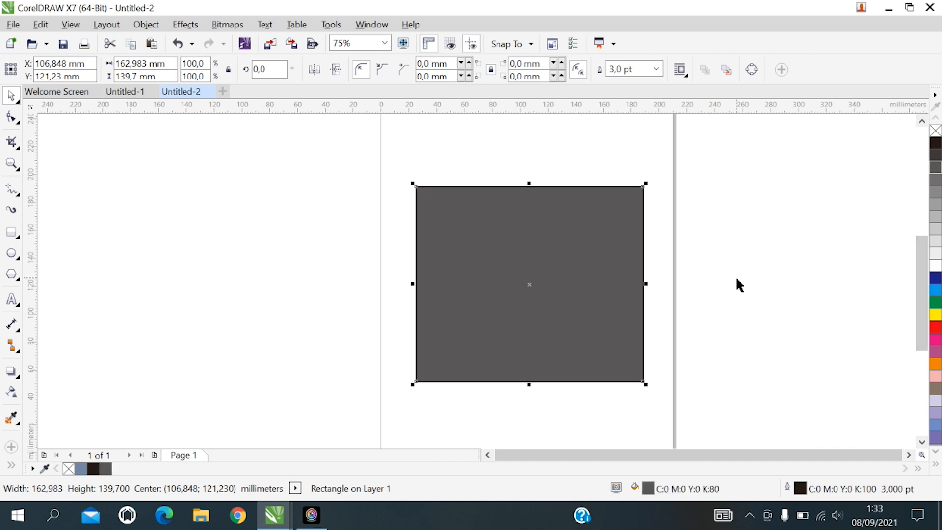
key("shift+Page_Down")
left_click(688, 320)
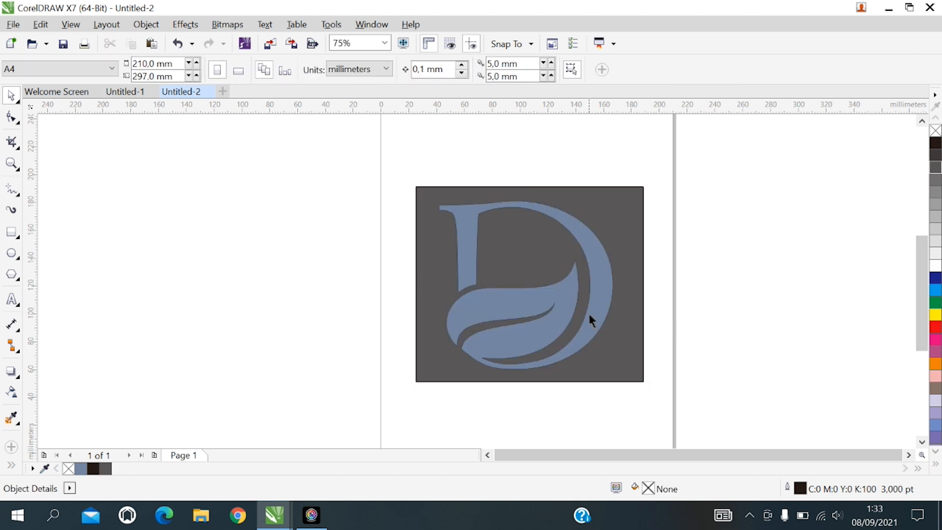
Step: Change the fill of the merged D-and-leaf logo to white
left_click(597, 314)
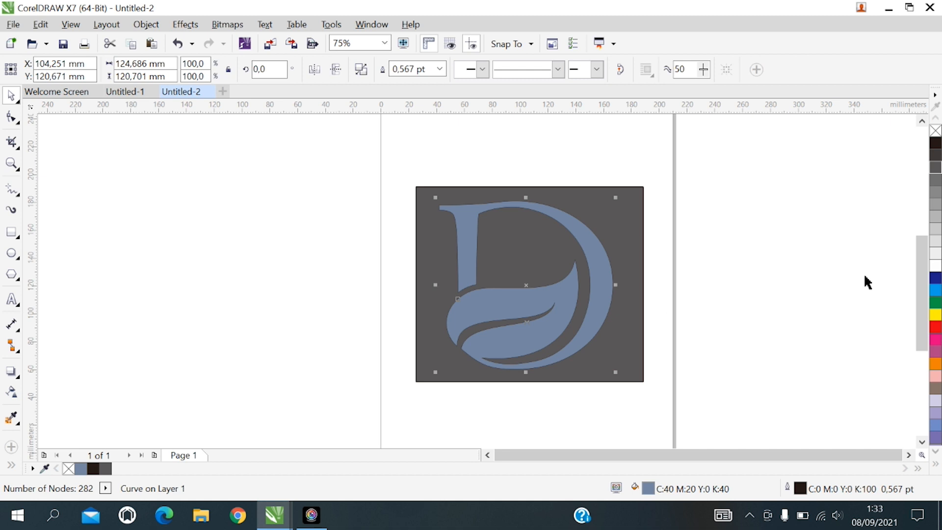
left_click(937, 267)
Step: Duplicate the framed logo to the left of the original and fill the copy's D-and-leaf shape red
left_click_drag(382, 163, 672, 414)
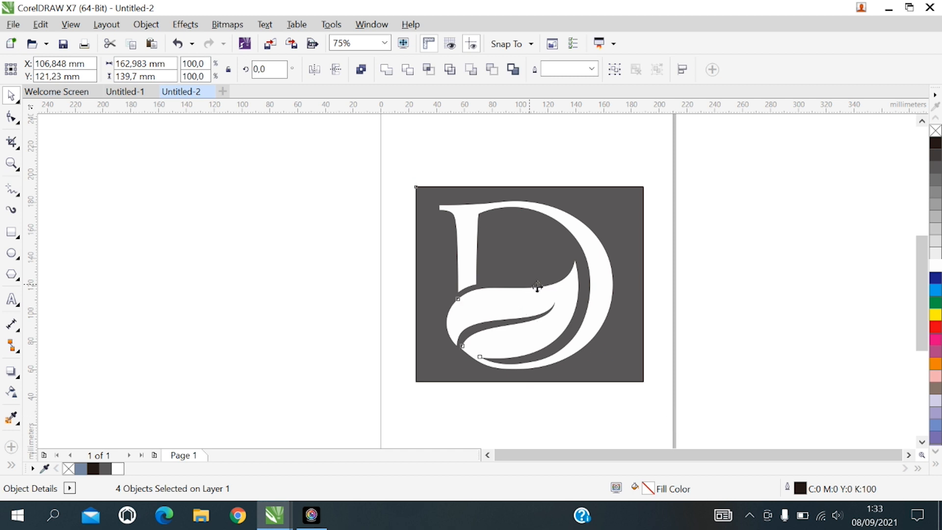
left_click_drag(537, 286, 296, 291)
left_click(314, 395)
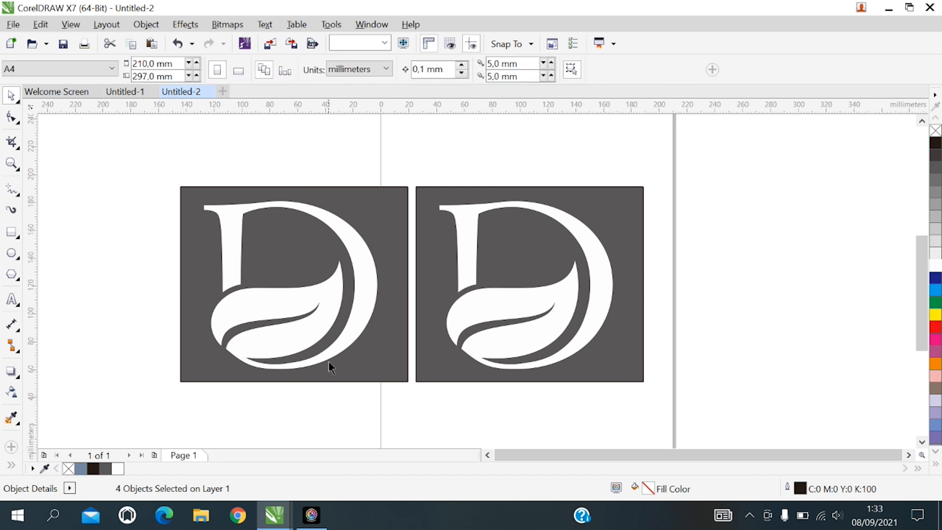
left_click(317, 334)
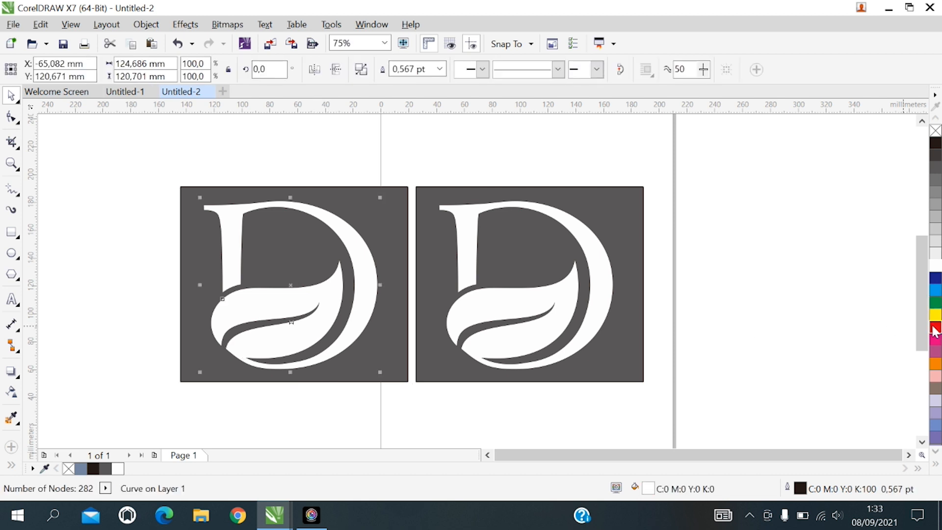
left_click(936, 327)
left_click(780, 339)
Step: Duplicate the white framed logo to the right of the original and fill the copy's D-and-leaf shape light blue
left_click_drag(751, 408, 398, 137)
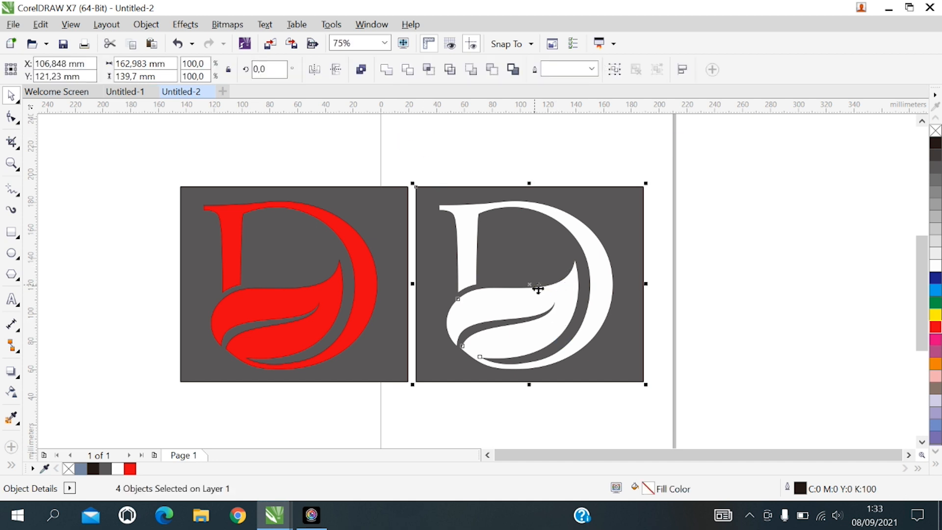
left_click_drag(539, 290, 766, 296)
left_click(782, 427)
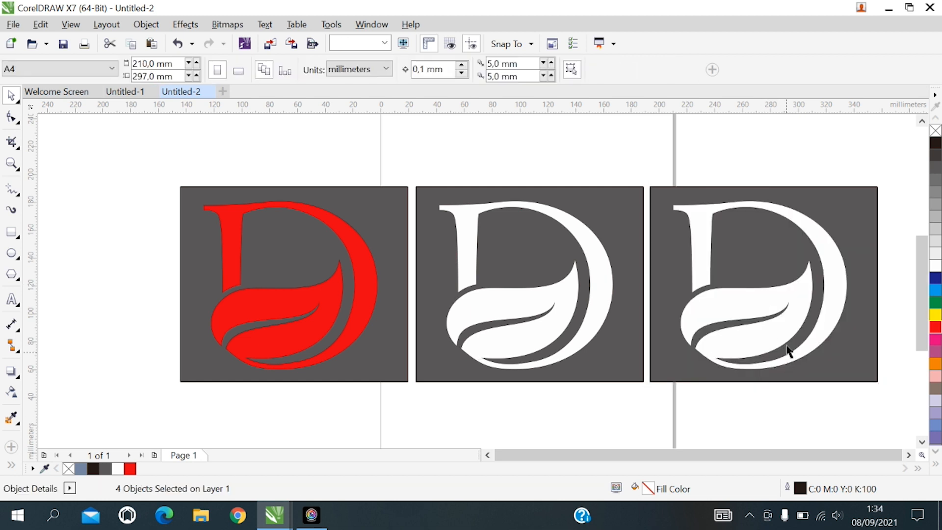
left_click(785, 331)
left_click(936, 291)
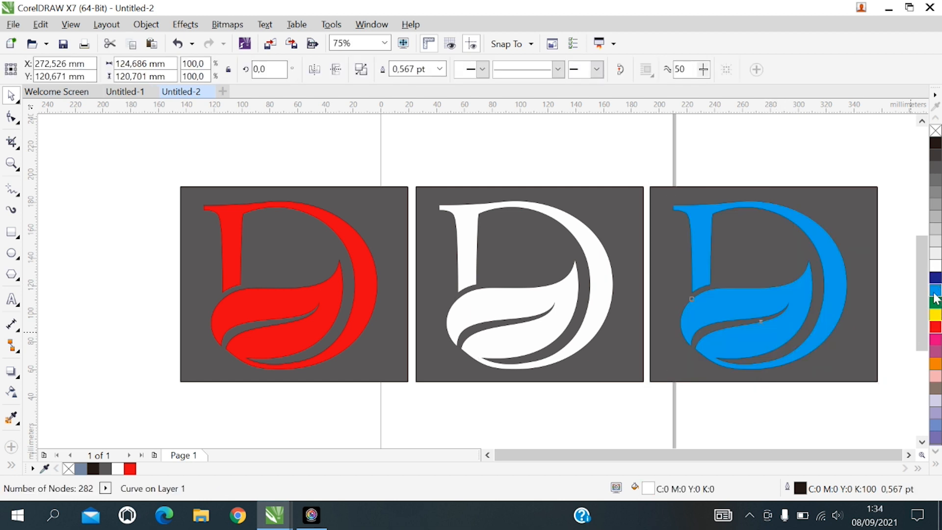
left_click(763, 408)
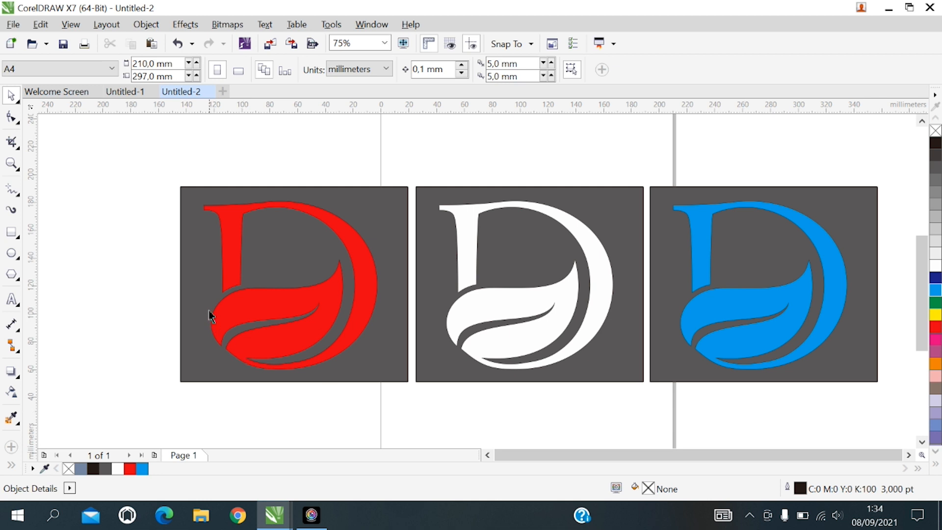
Step: Add a 72 pt Arial credit line below the framed logos, reading "DESIGN BY" followed by the designer's full name
left_click(12, 300)
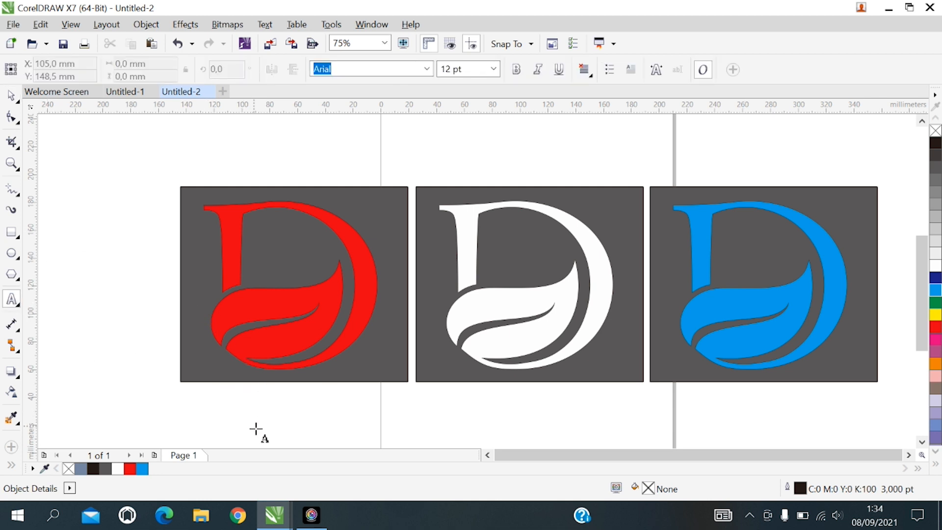
left_click(254, 421)
left_click(493, 68)
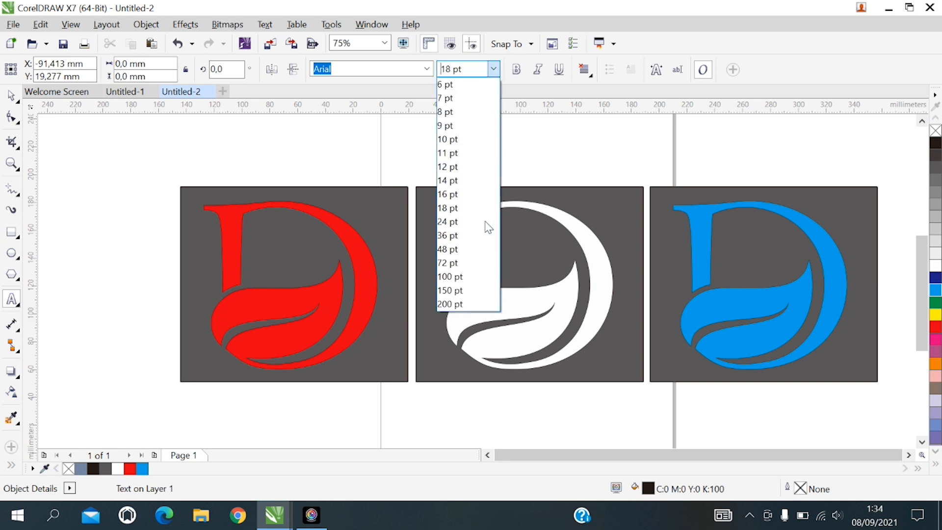
left_click(454, 264)
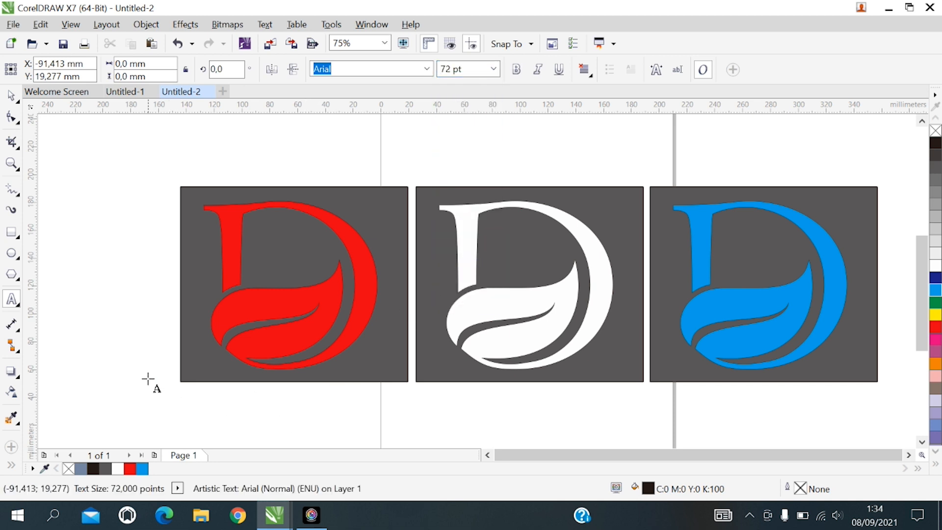
type("DESI")
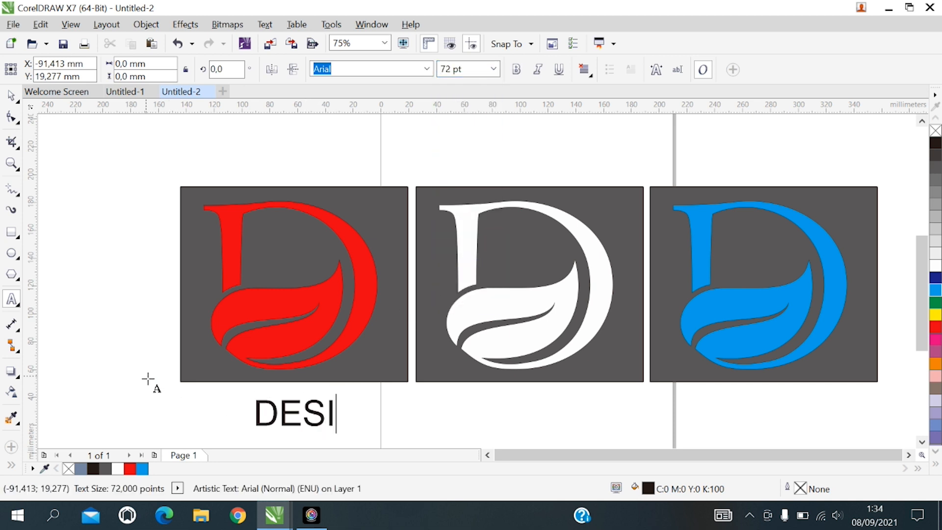
type("GN BY ")
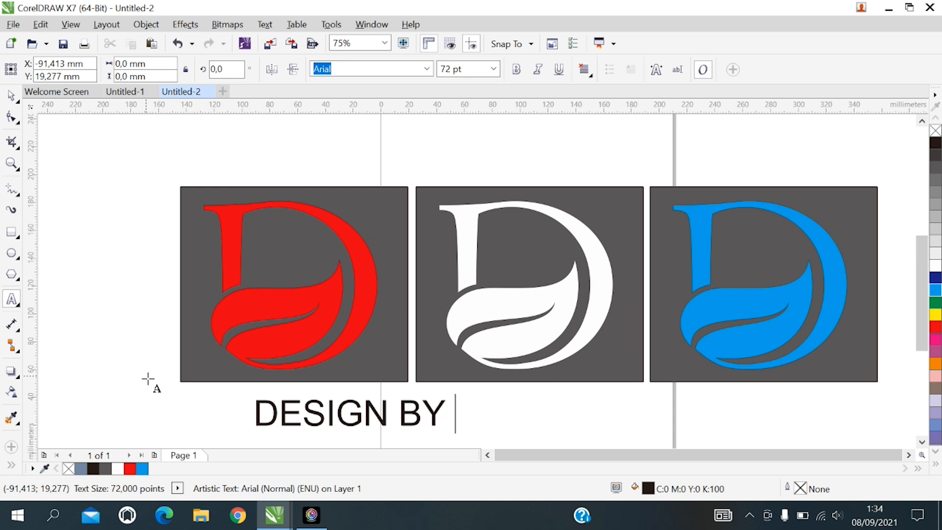
type("JALAL RAKS")
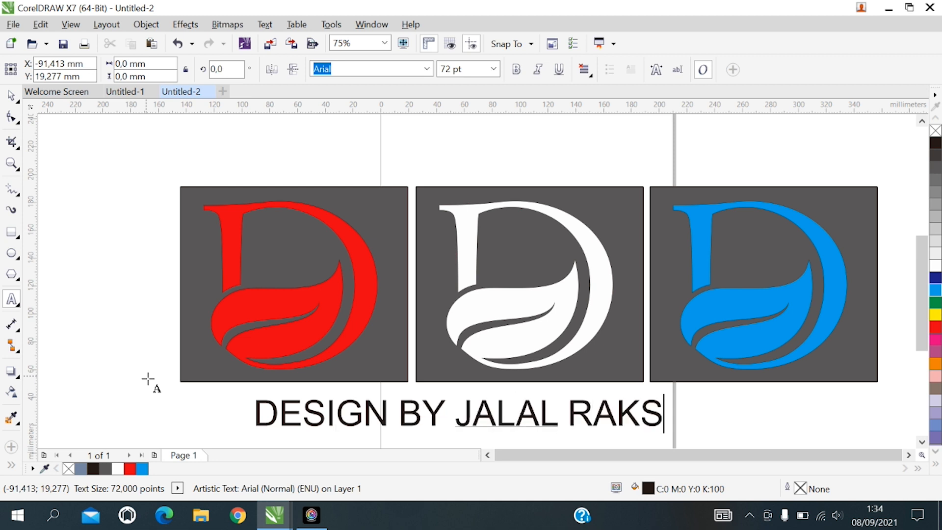
type("A")
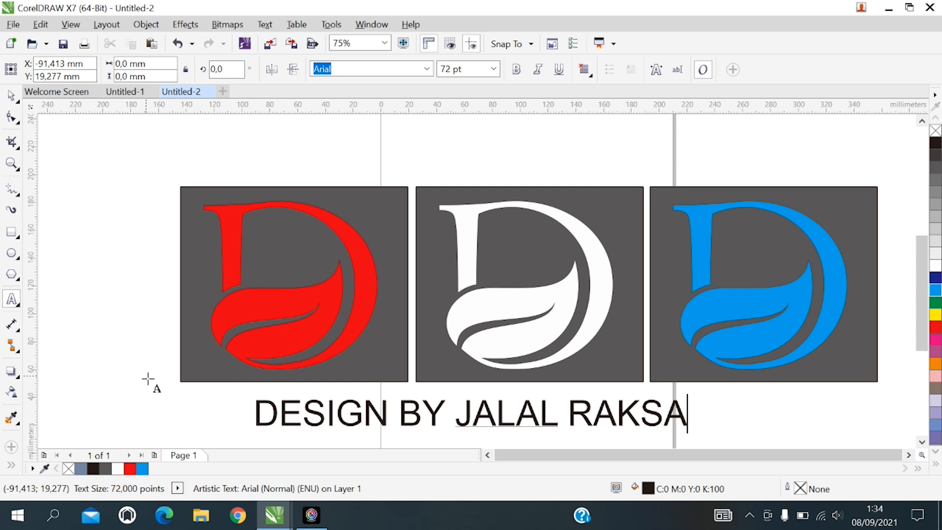
left_click(10, 95)
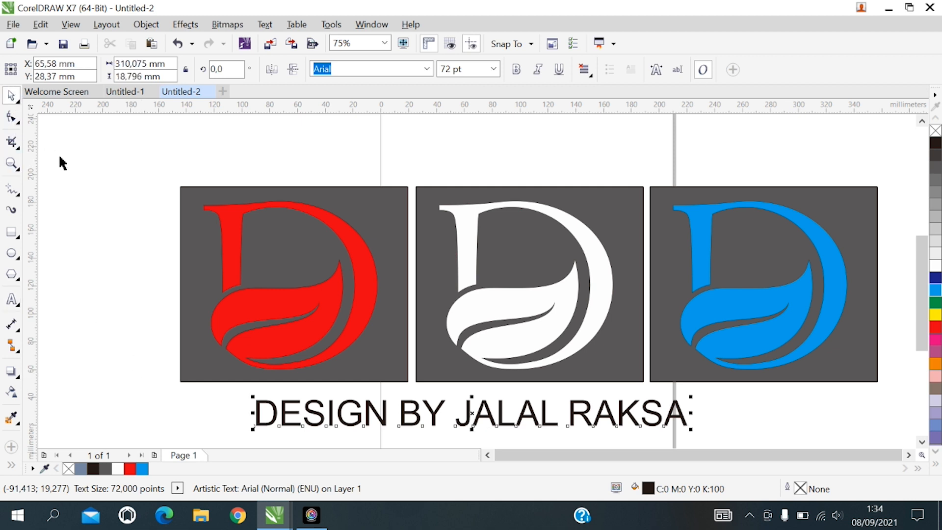
left_click(73, 171)
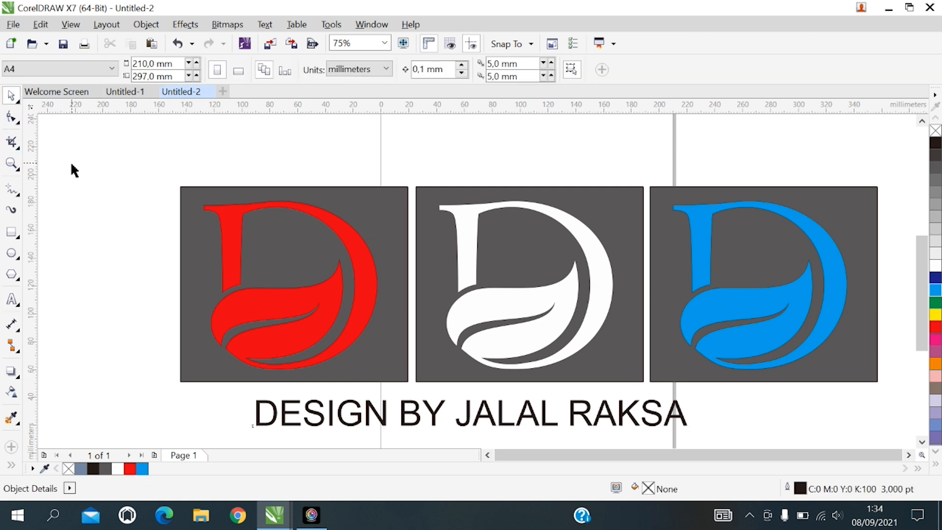